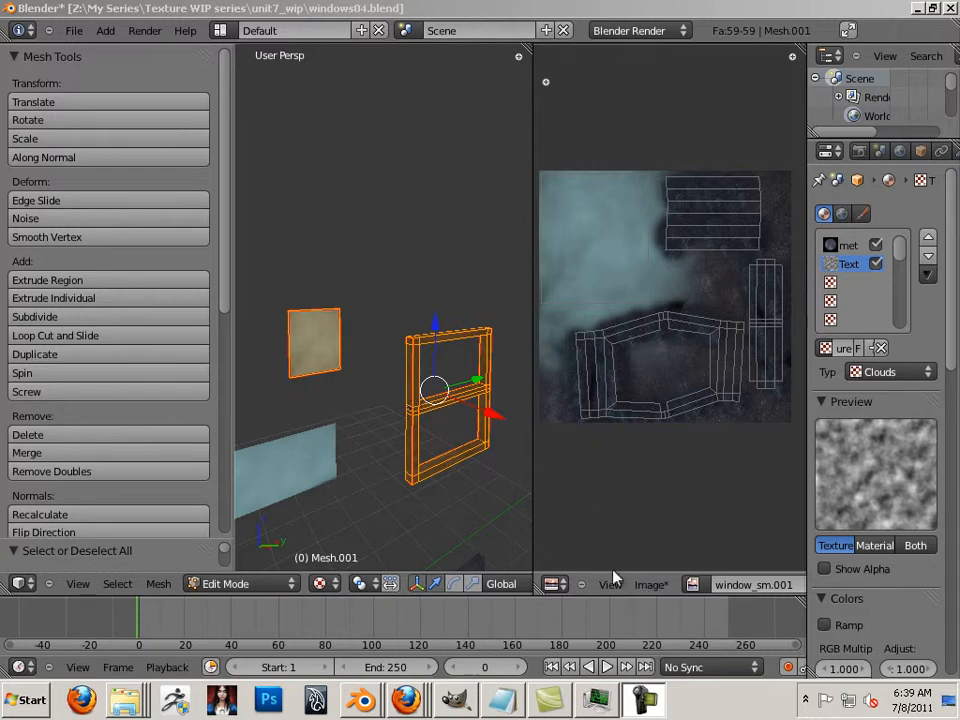
Save the small window's painted texture in Targa format as window_sm.tga in the unit7_wip folder, replacing the existing file.
click(653, 585)
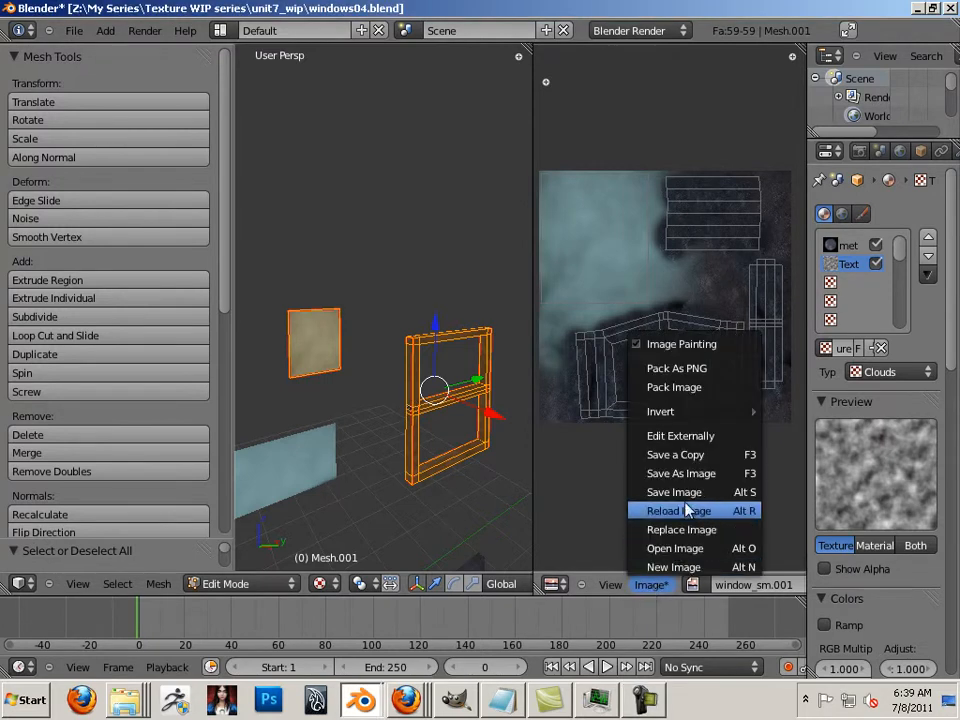
click(681, 474)
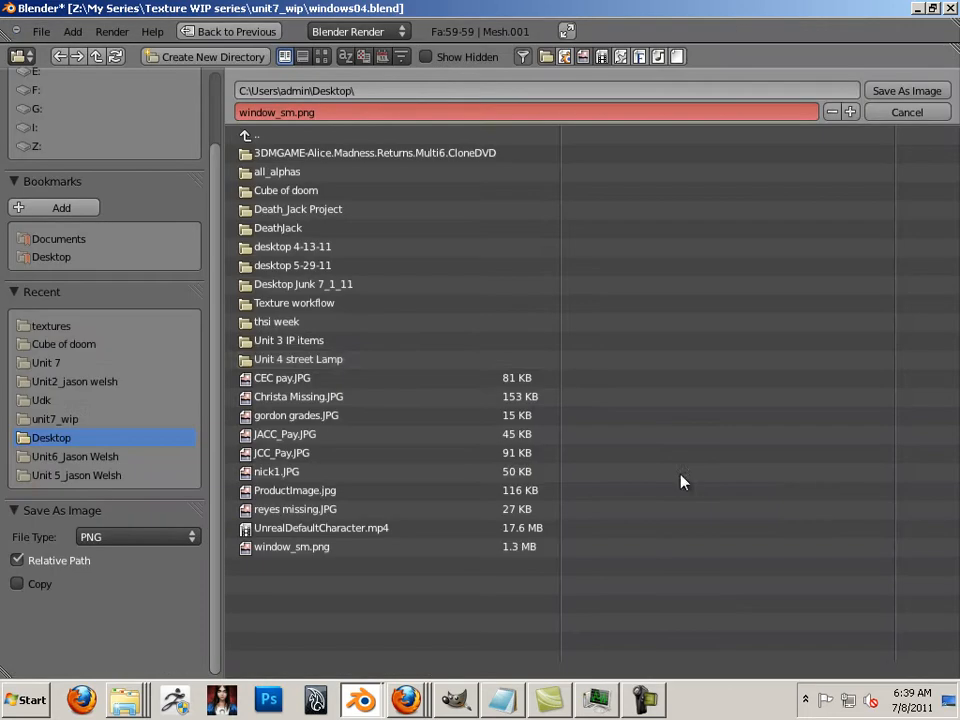
click(253, 141)
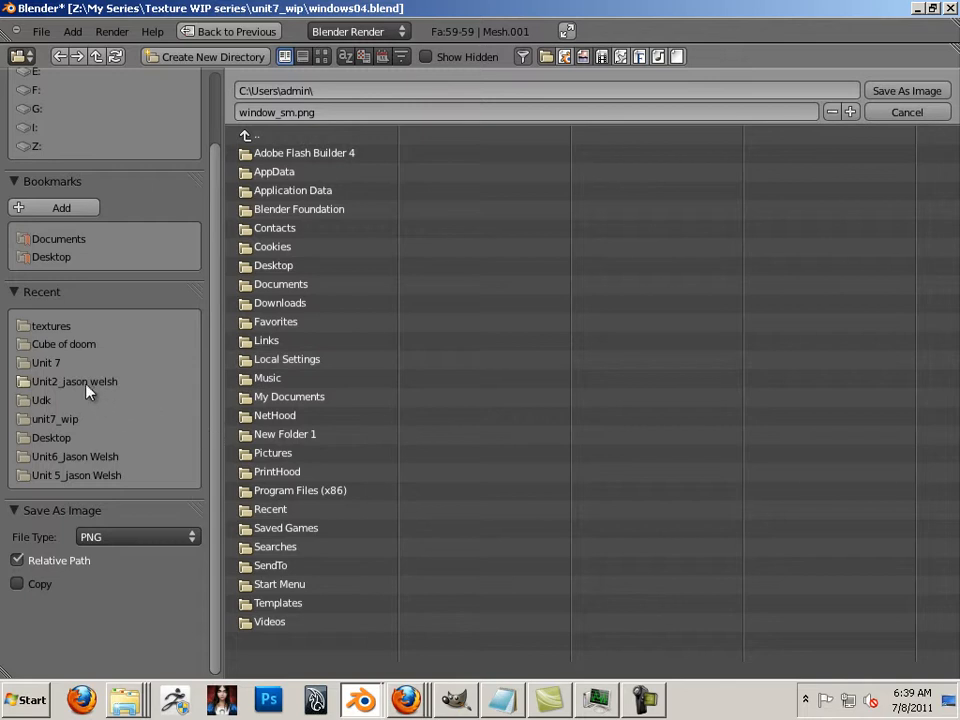
click(52, 369)
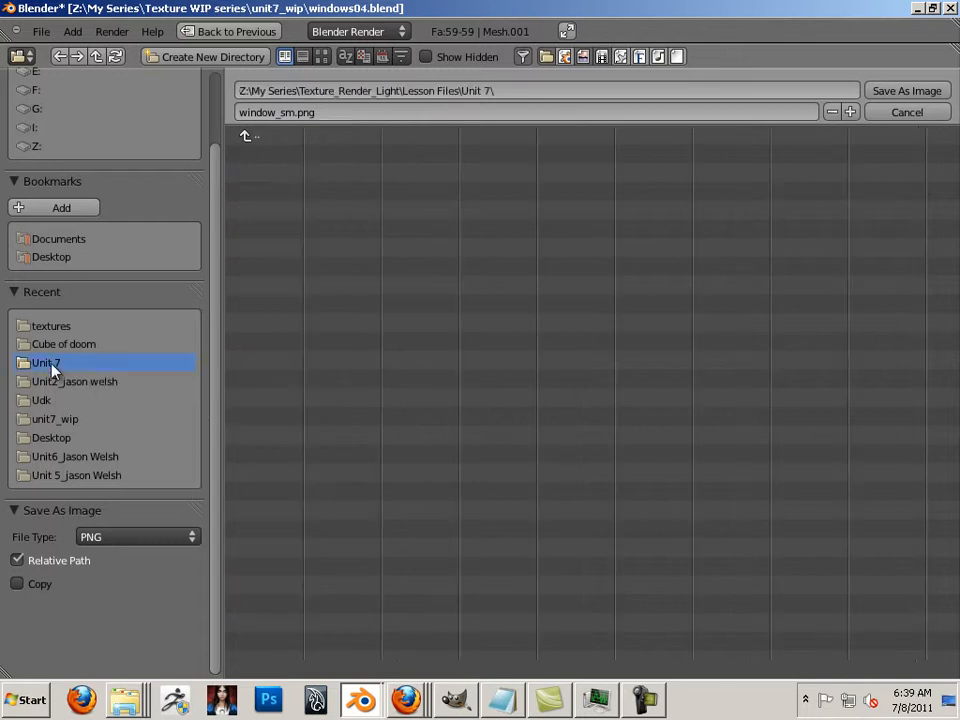
click(62, 420)
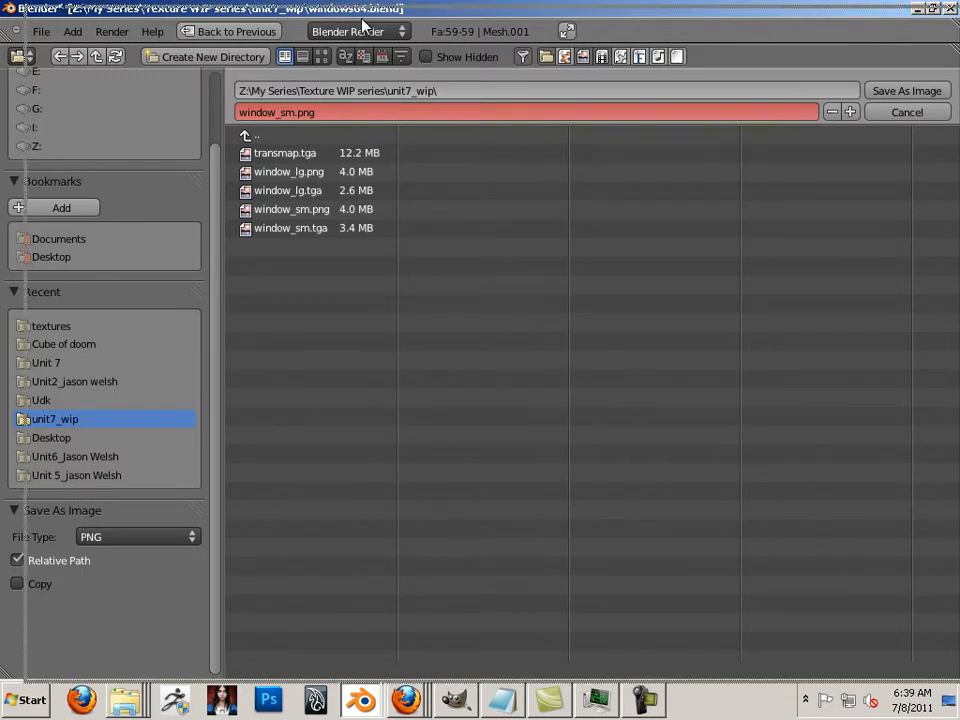
drag(362, 19, 364, 21)
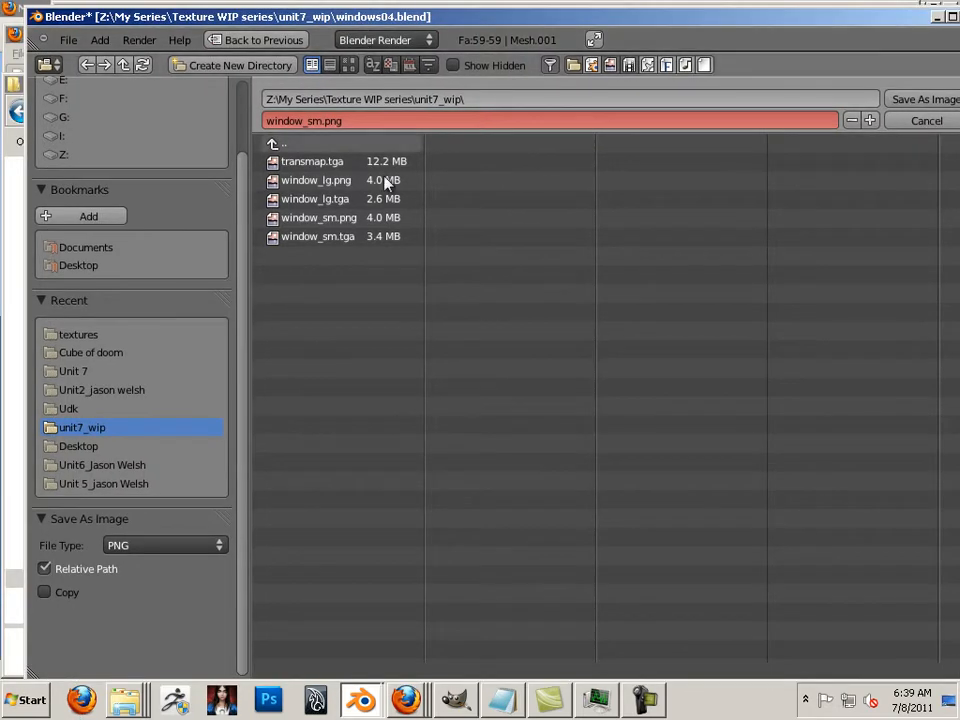
click(336, 238)
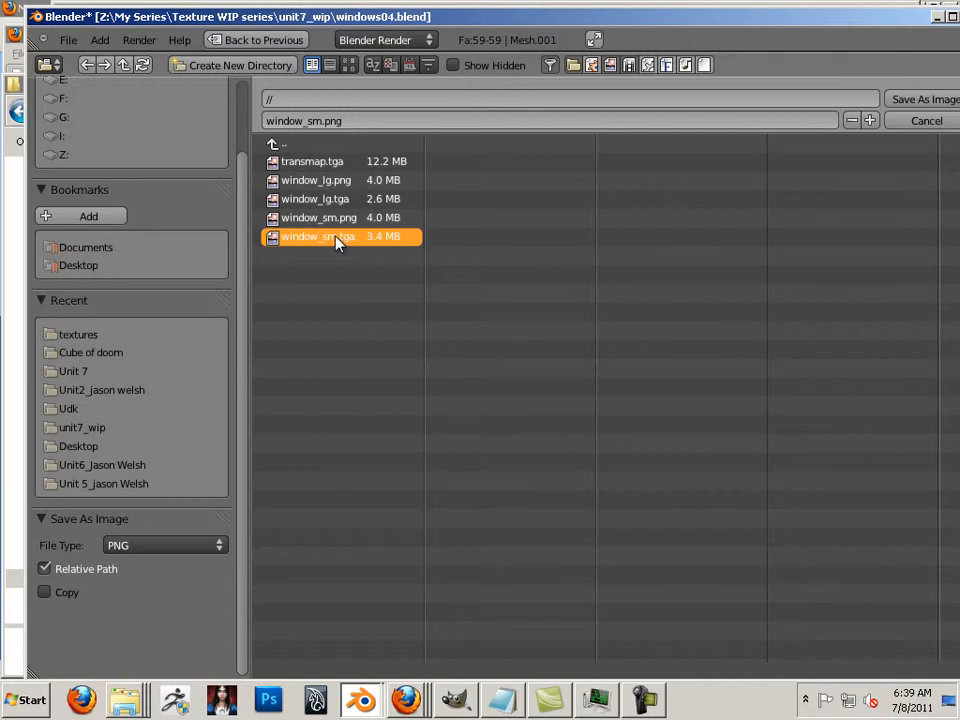
click(180, 545)
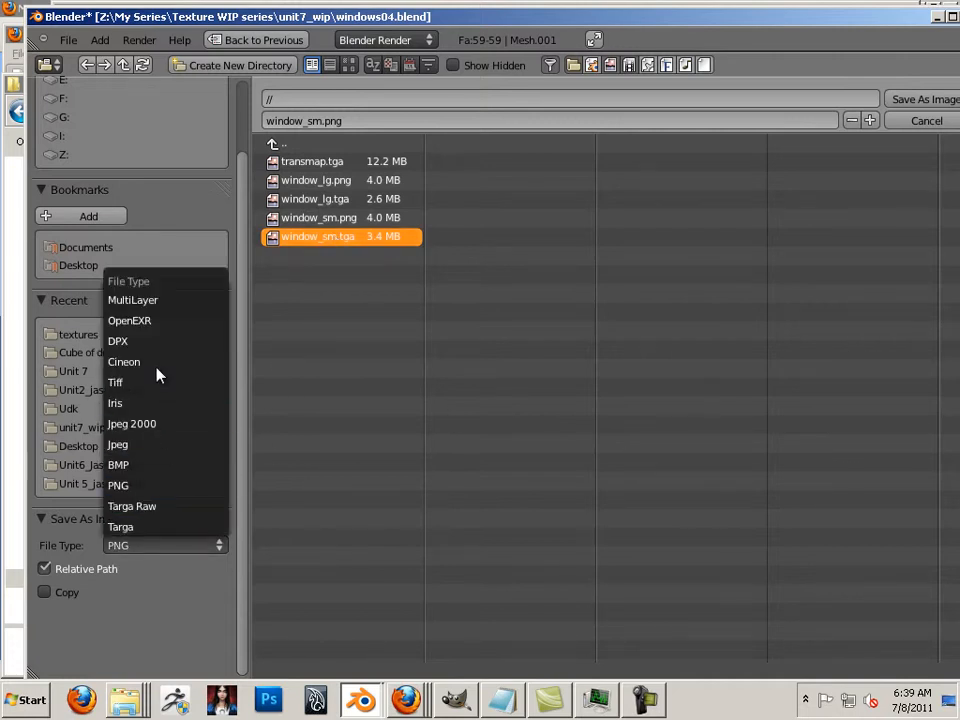
click(157, 527)
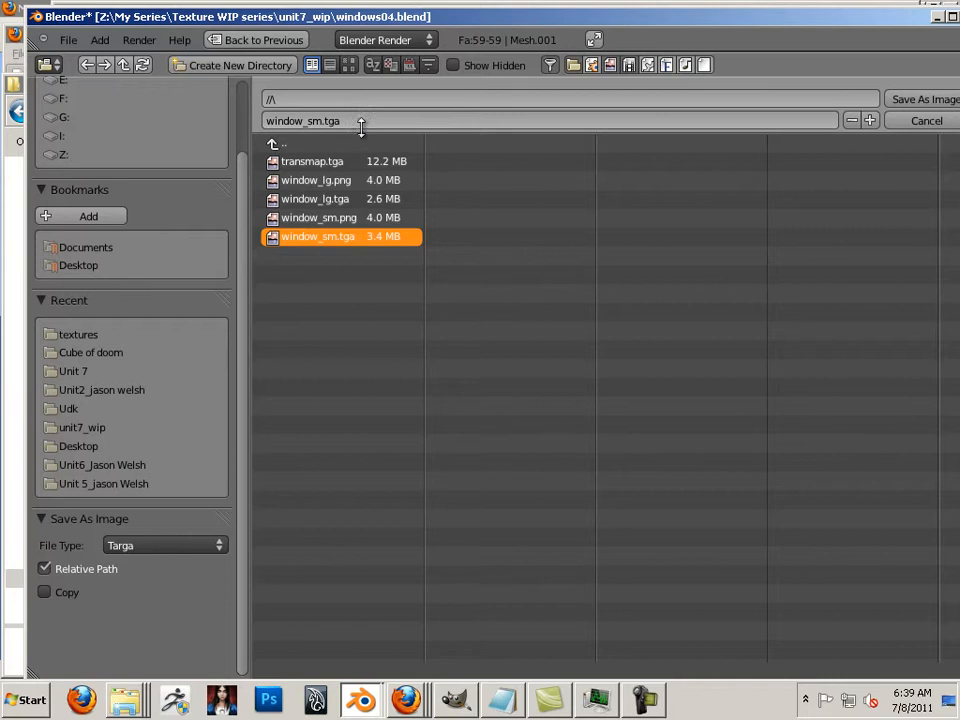
click(915, 100)
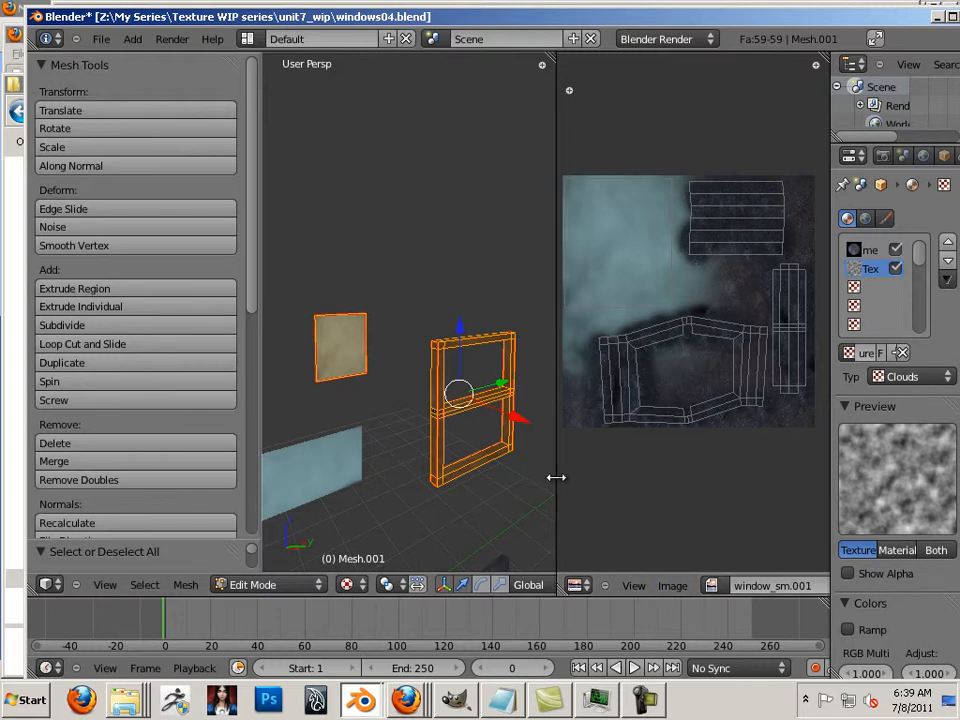
Turn off image painting and export the small window's UV layout over window_sm.png in the unit7_wip folder.
drag(555, 476, 292, 455)
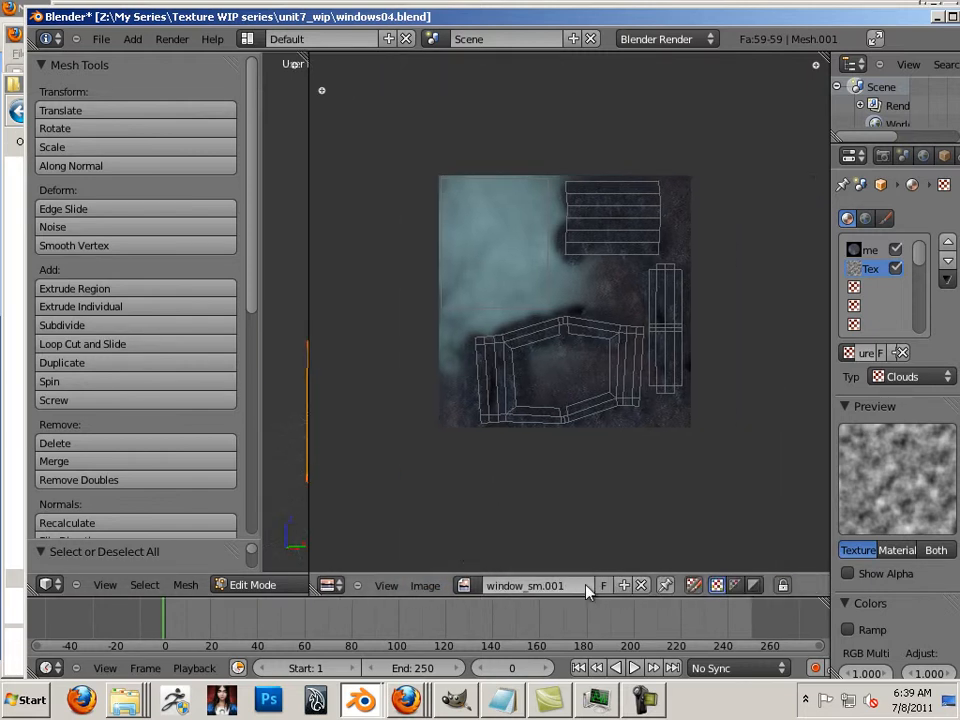
click(695, 586)
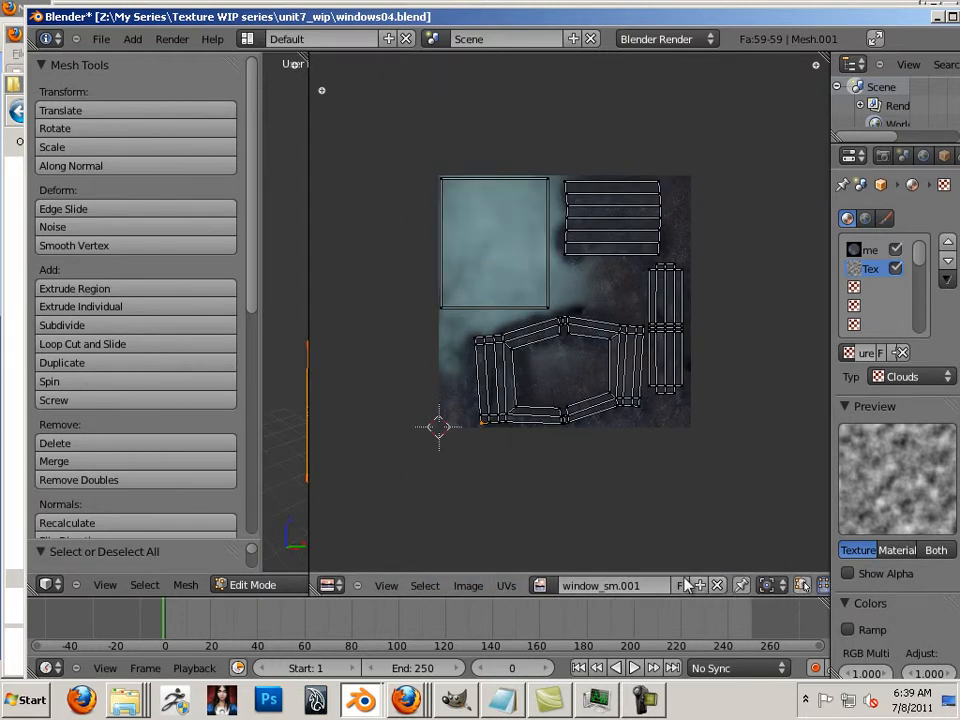
click(507, 587)
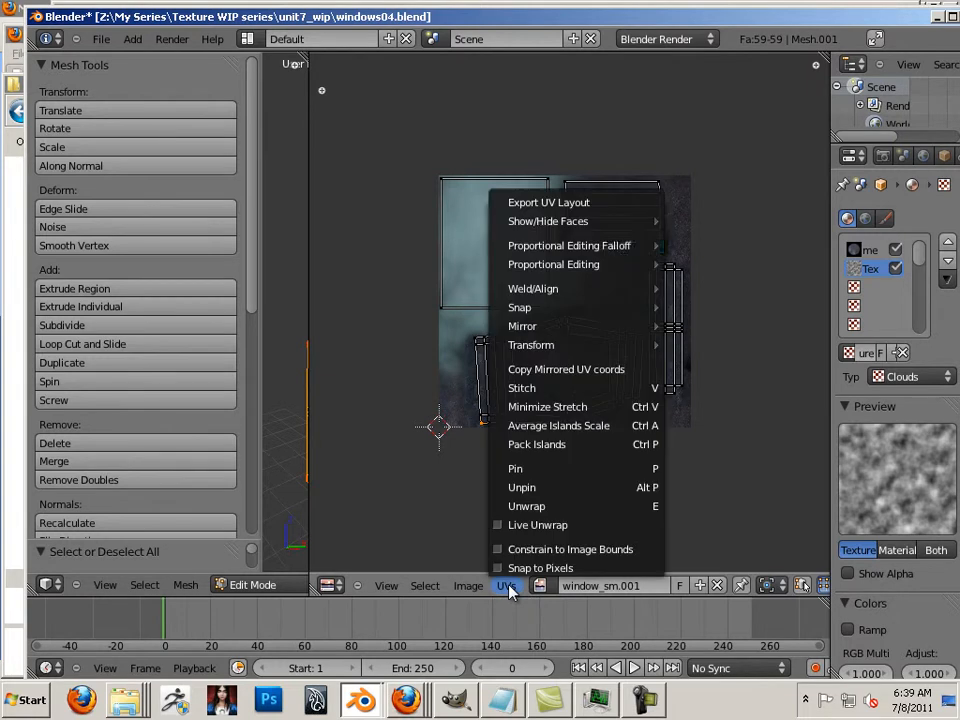
click(555, 204)
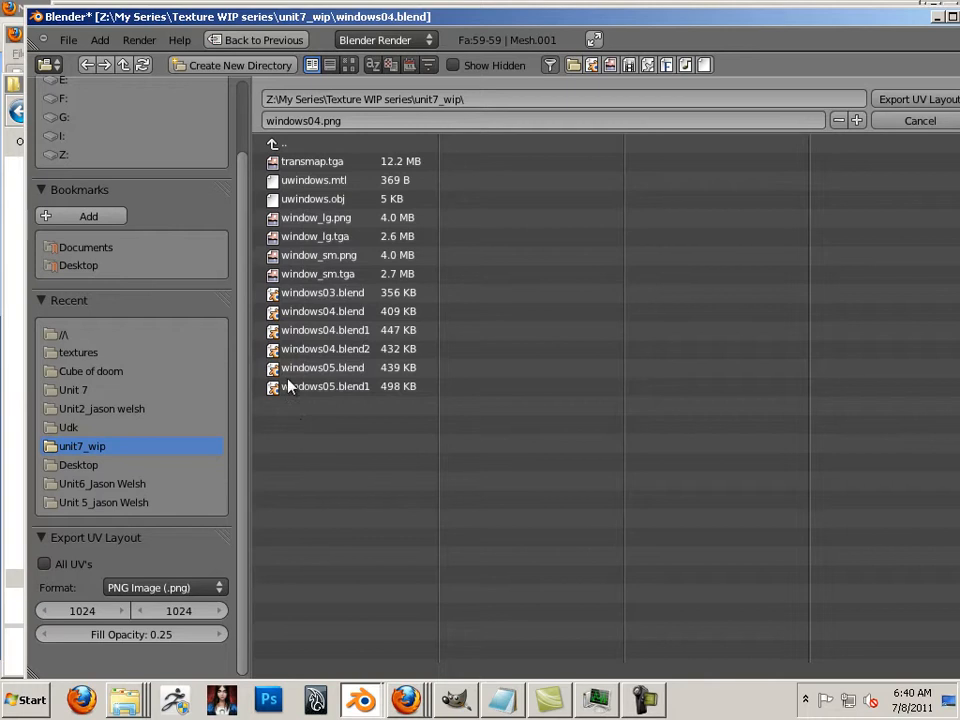
click(300, 257)
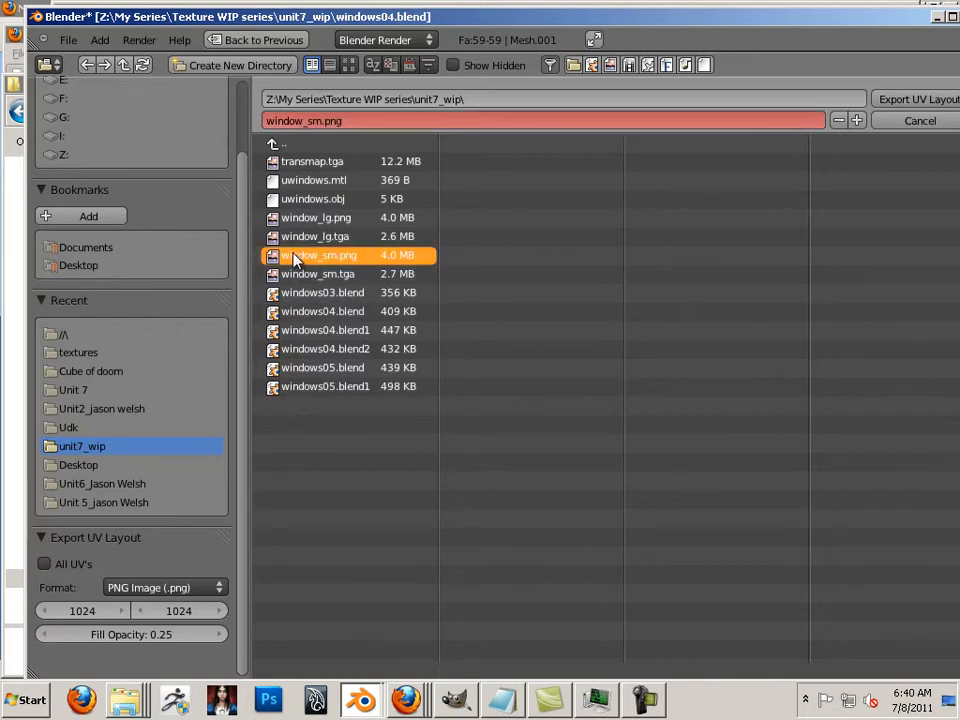
click(895, 103)
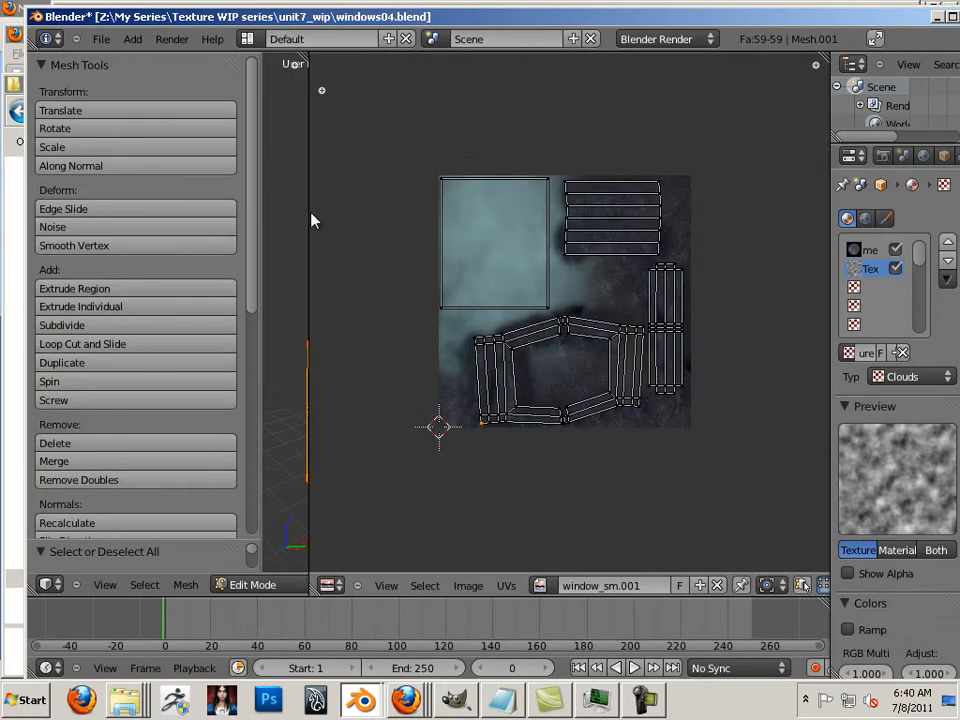
Leave editing of the small window, make the large window frame the active object and enter Edit Mode on it.
drag(311, 214, 717, 330)
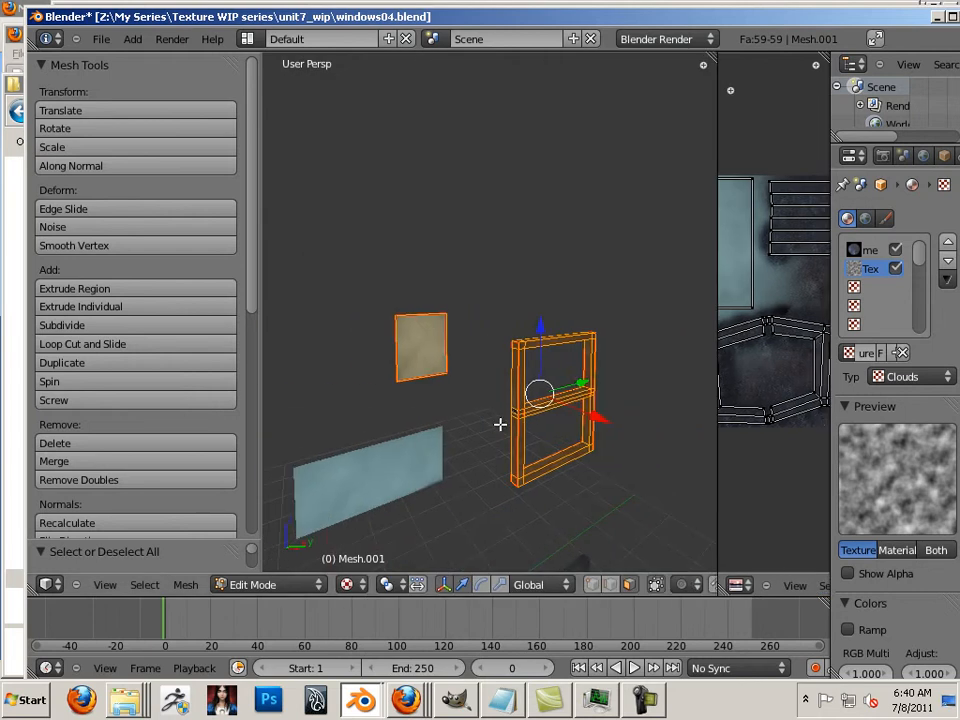
drag(511, 436, 534, 139)
key(Tab)
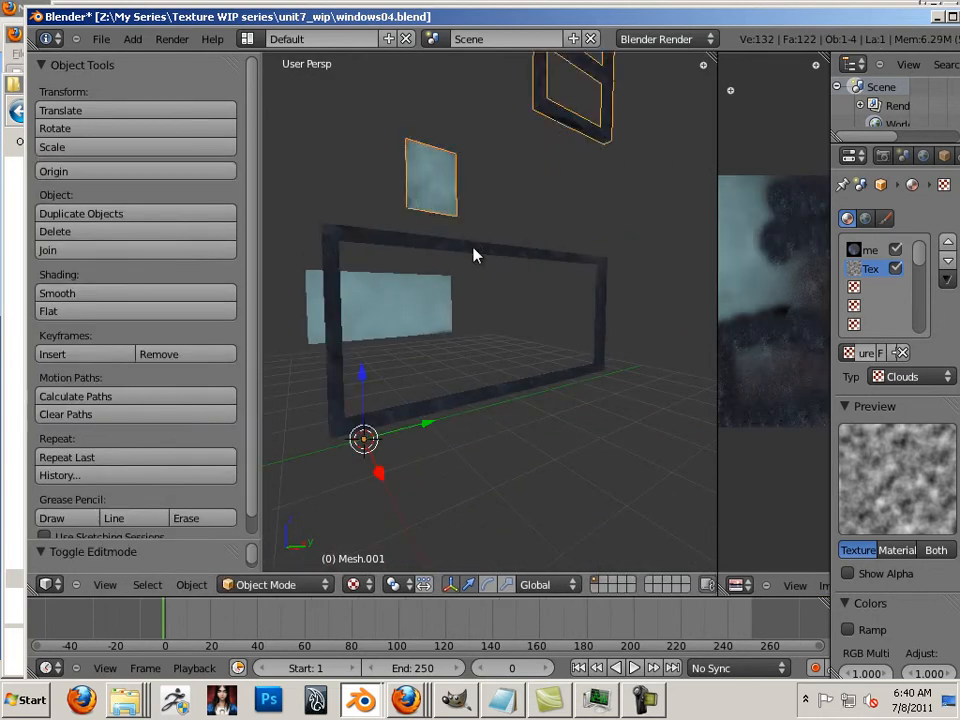
right_click(474, 255)
key(a)
key(a)
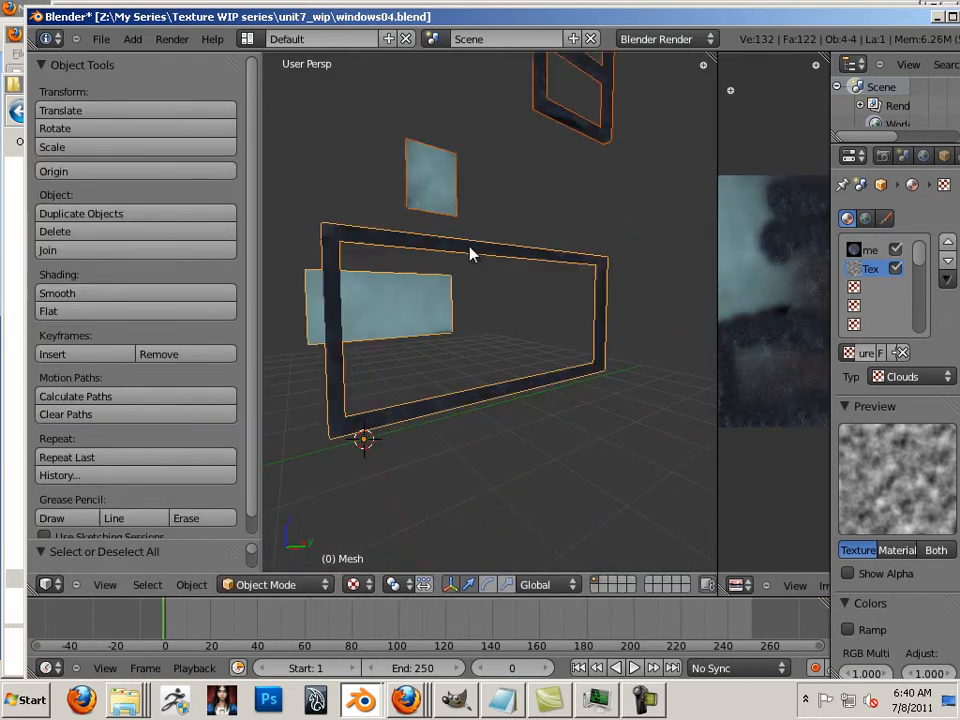
key(Tab)
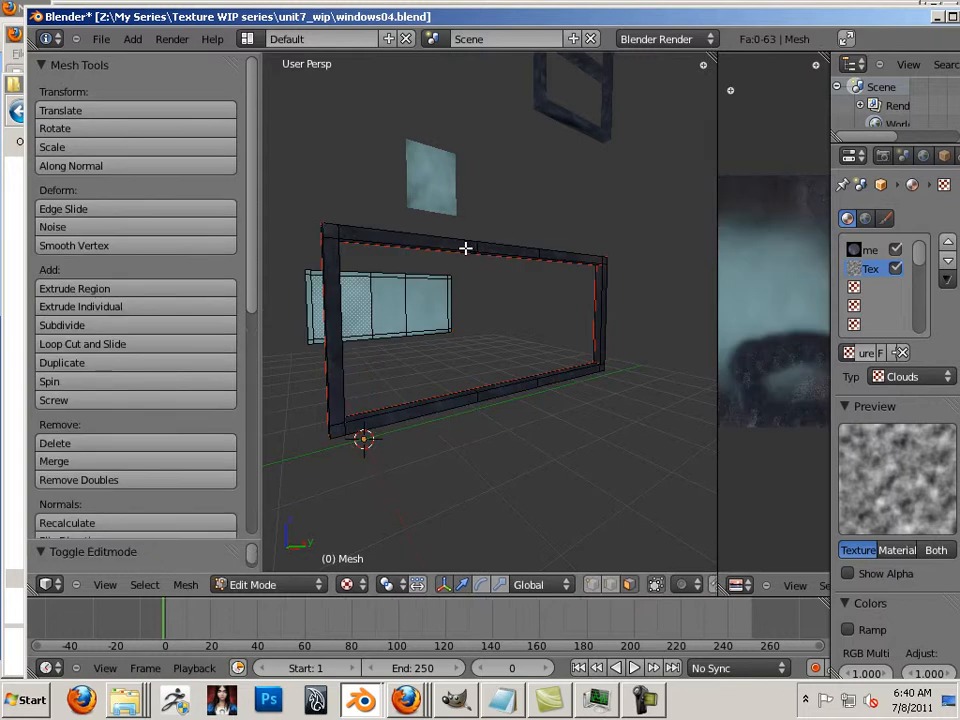
Select all faces of the large window mesh and all of its UVs over the Window_lg image.
key(a)
drag(715, 326, 437, 315)
key(Tab)
key(Tab)
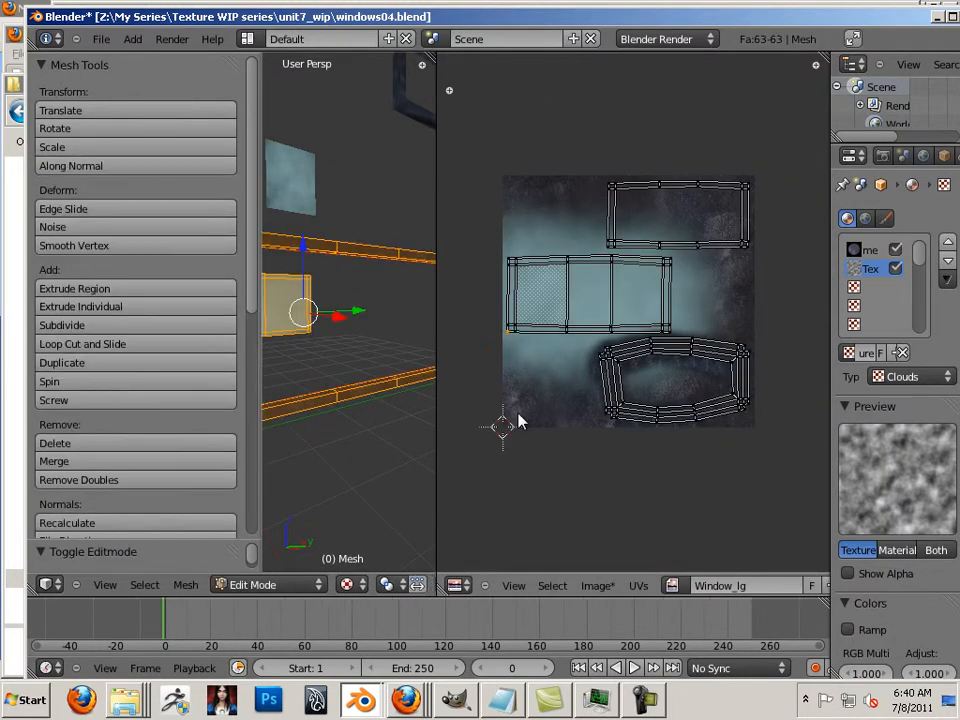
key(a)
key(a)
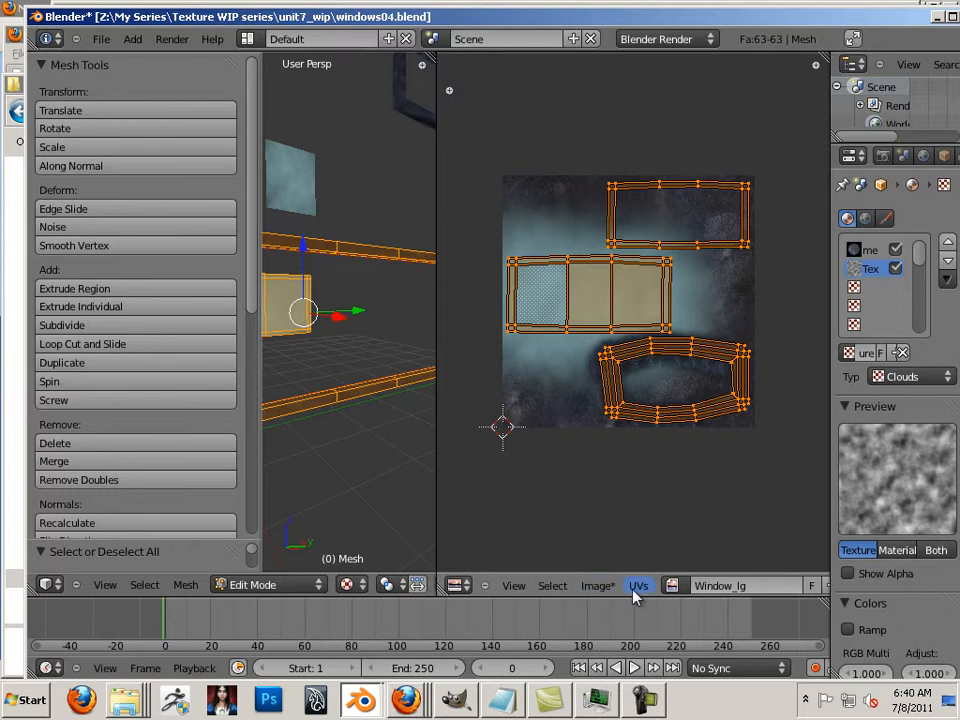
Save the Window_lg texture in Targa format as window_lg.tga in the unit7_wip folder, replacing the existing file.
click(597, 587)
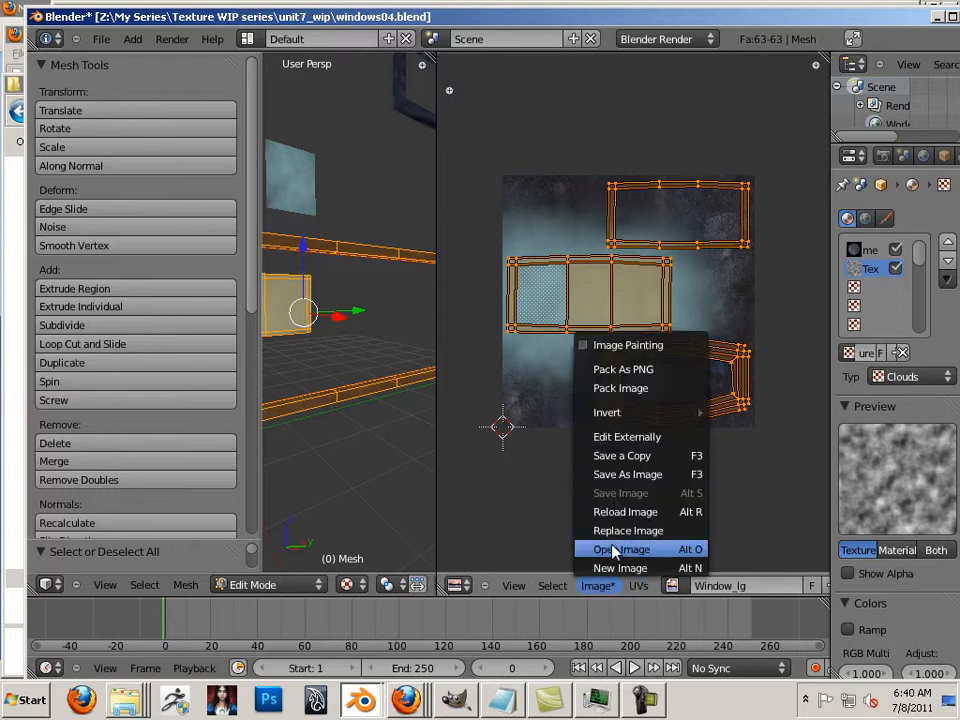
click(622, 474)
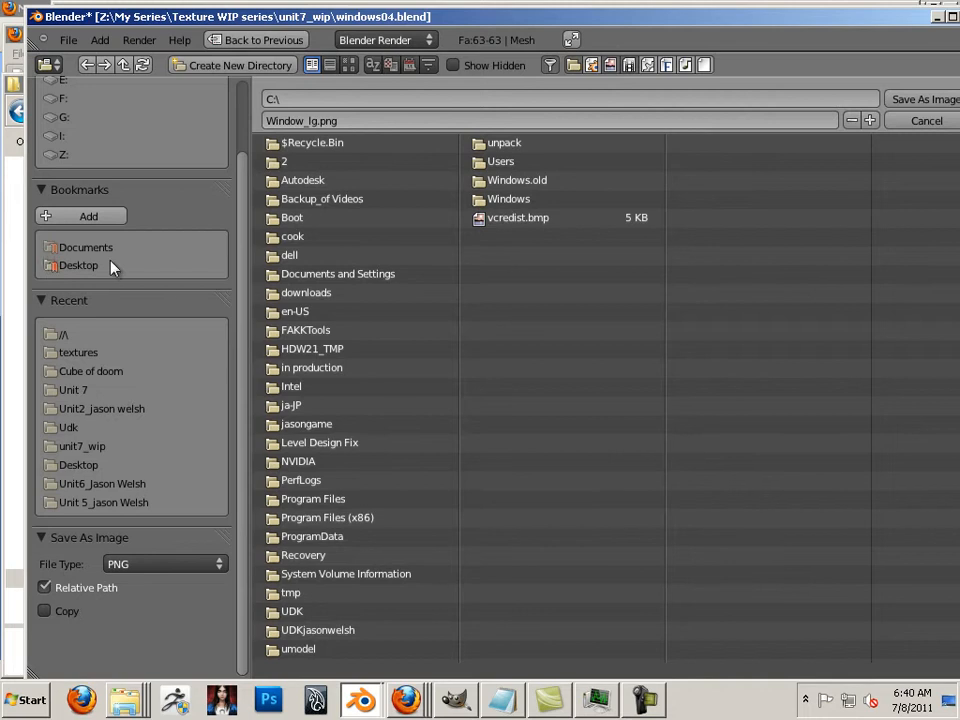
click(97, 446)
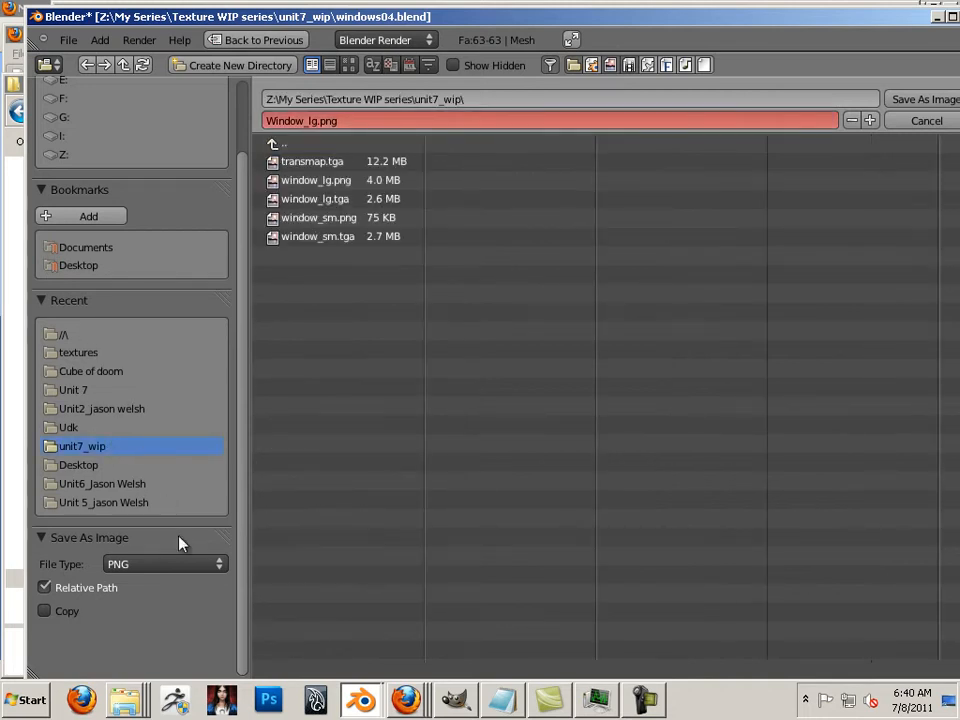
click(337, 201)
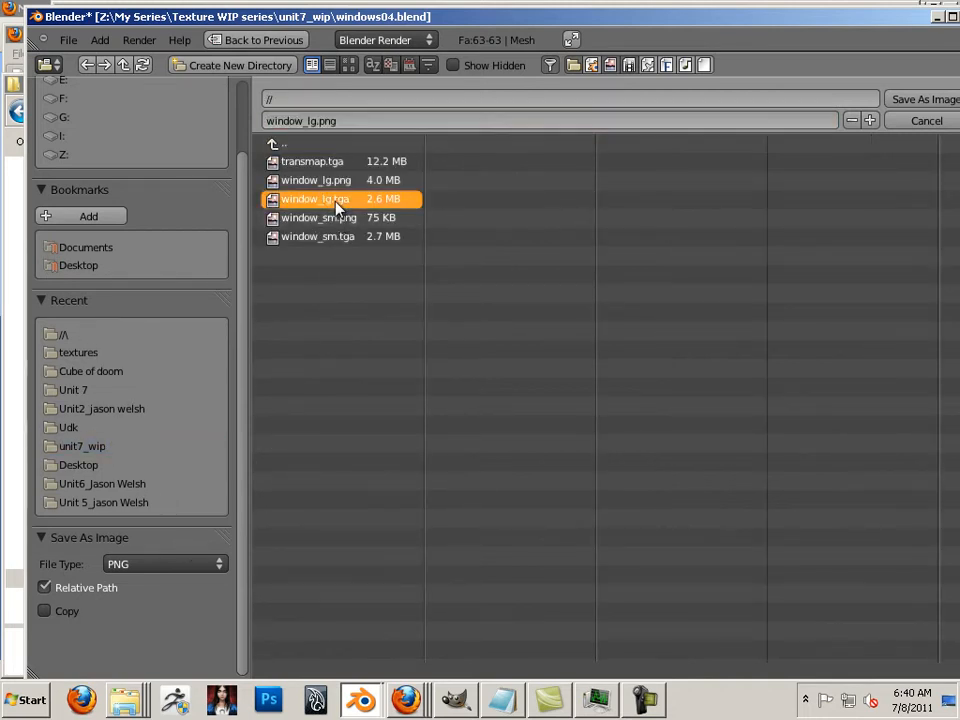
click(195, 570)
click(167, 554)
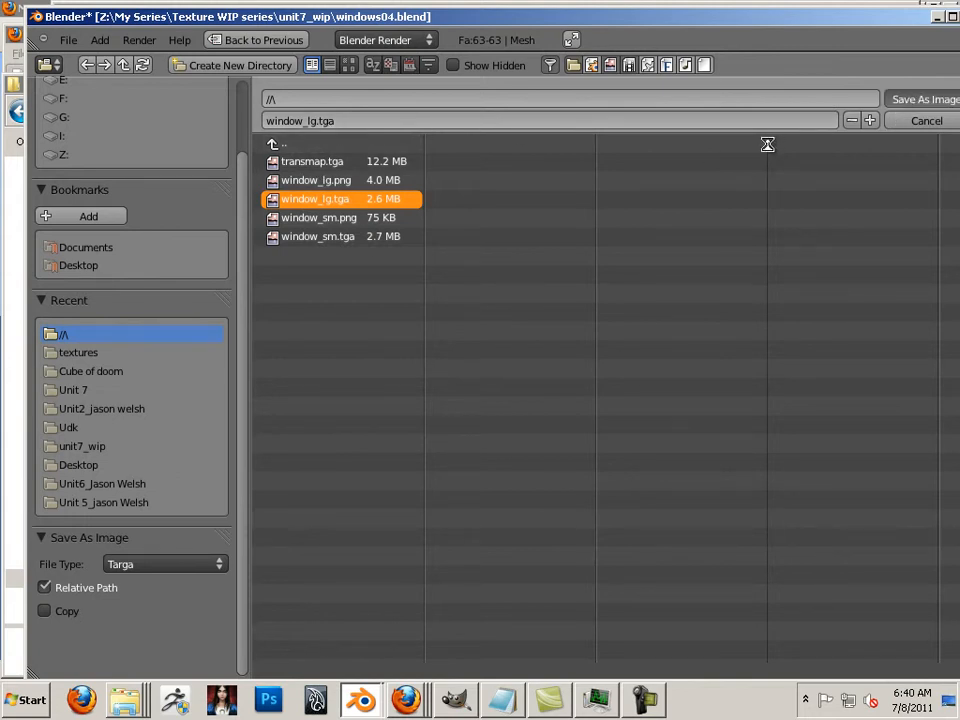
key(Return)
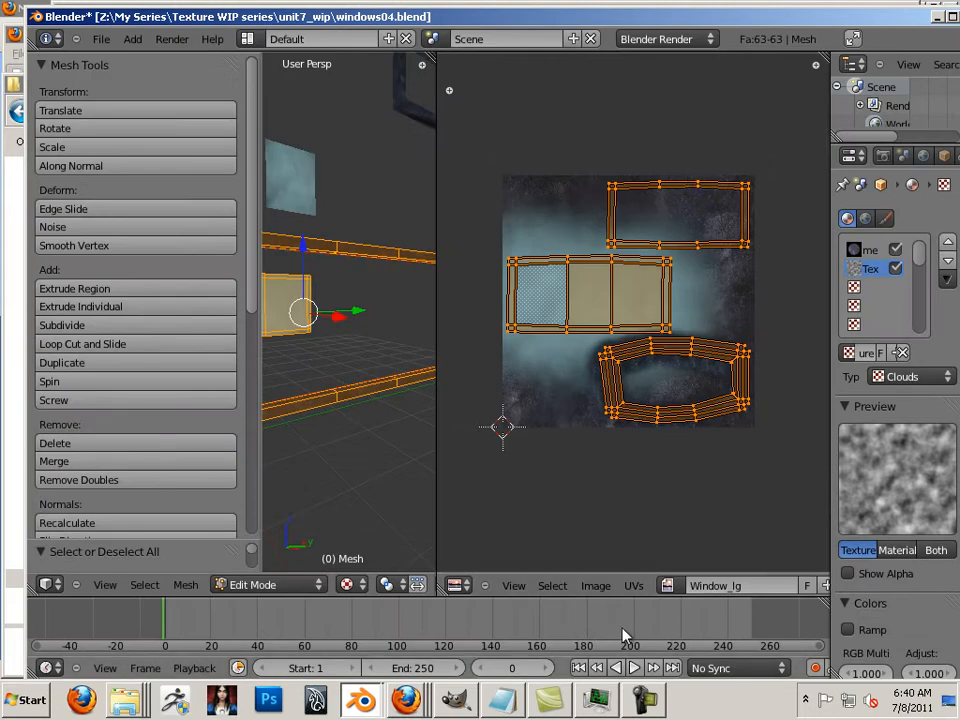
Export the large window's UV layout as a PNG over window_lg.png in the unit7_wip folder.
click(634, 586)
click(680, 204)
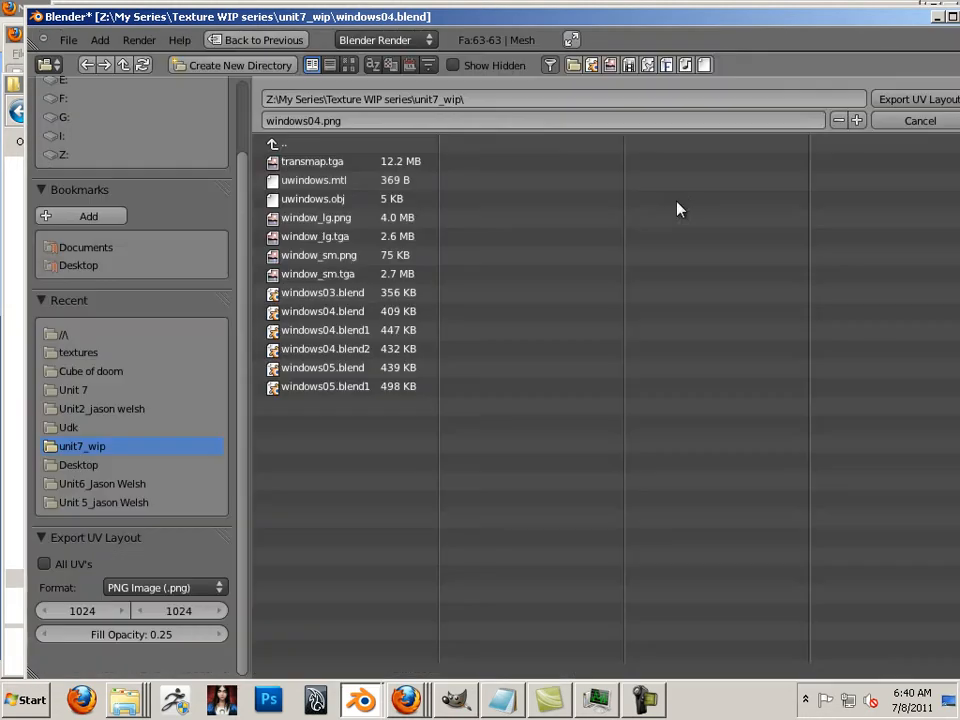
click(335, 219)
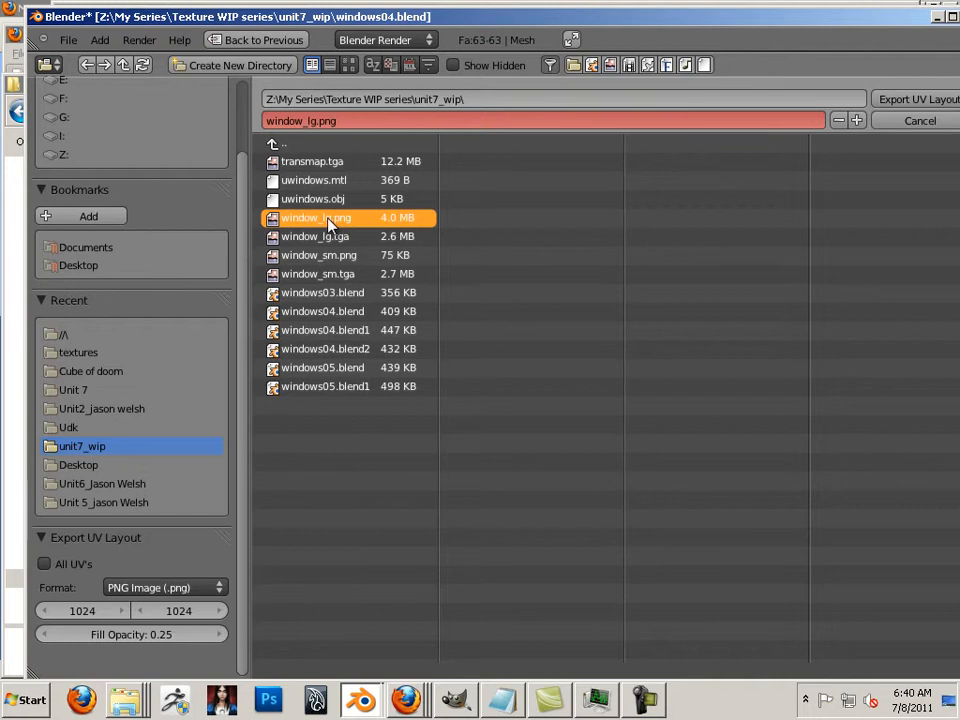
click(895, 105)
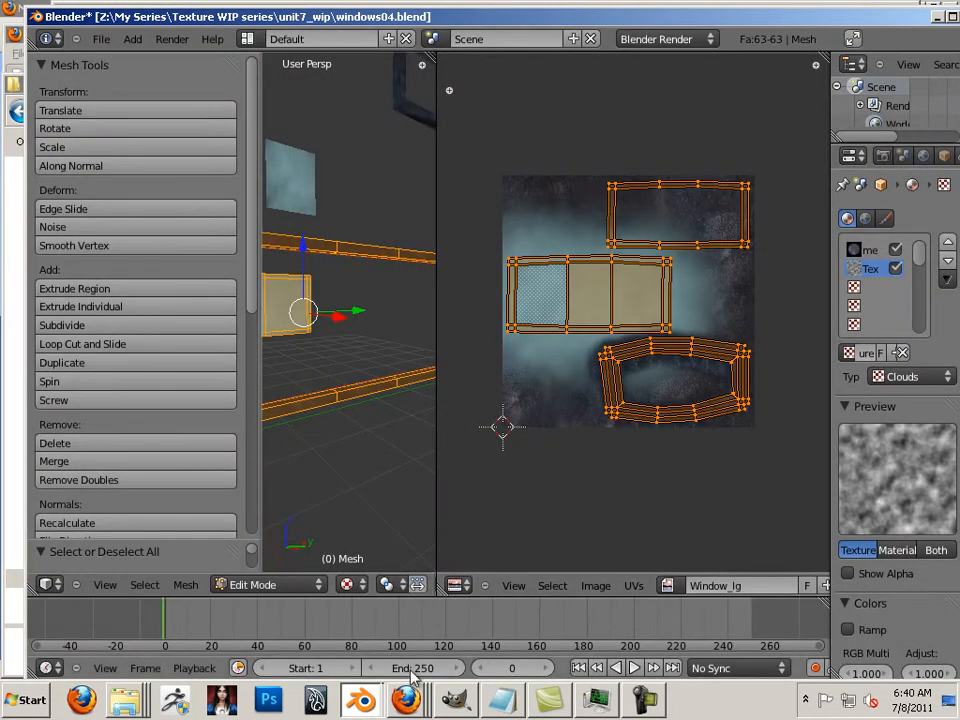
Switch to GIMP, close the open window_sm.png image and move the empty image window clear of the toolbox.
click(456, 702)
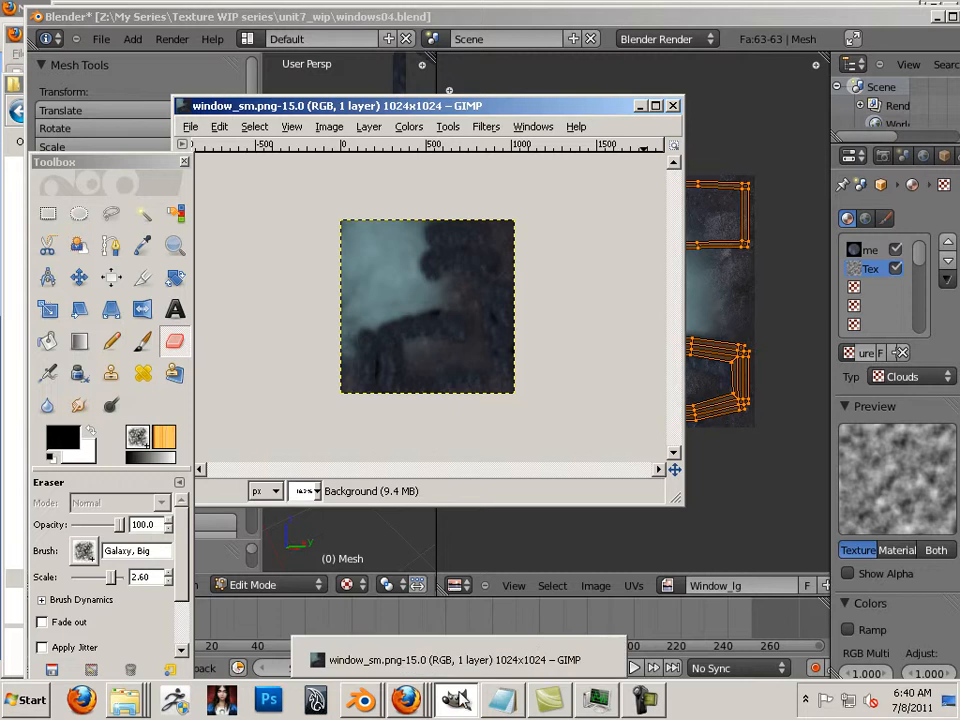
click(673, 106)
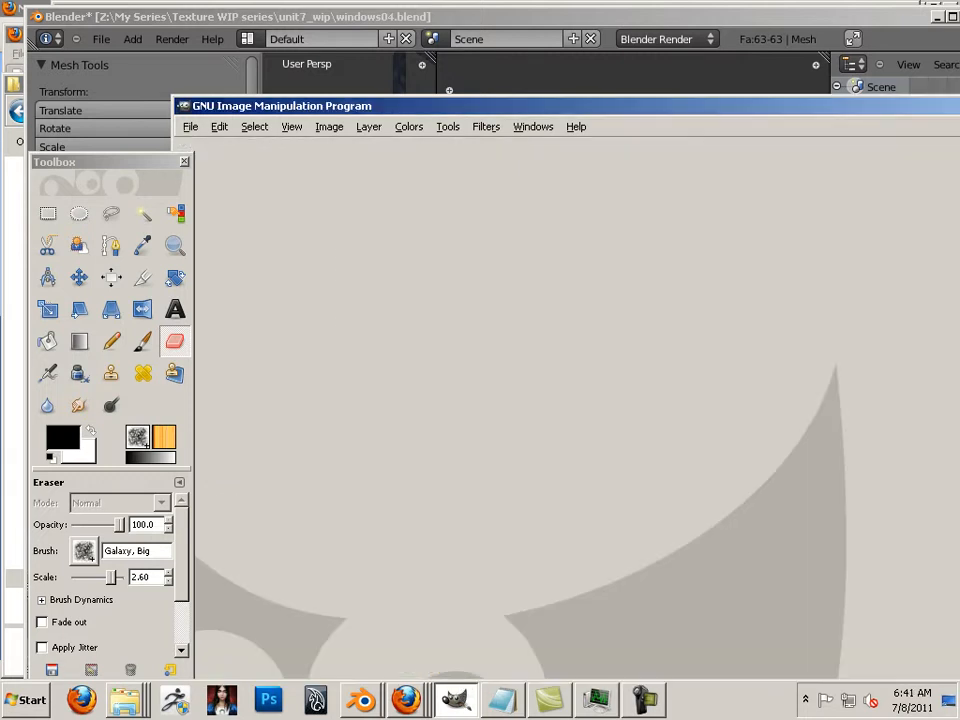
drag(245, 113, 100, 42)
Start opening image files and browse the share drive to My Series, Texture WIP series, unit7_wip.
click(45, 56)
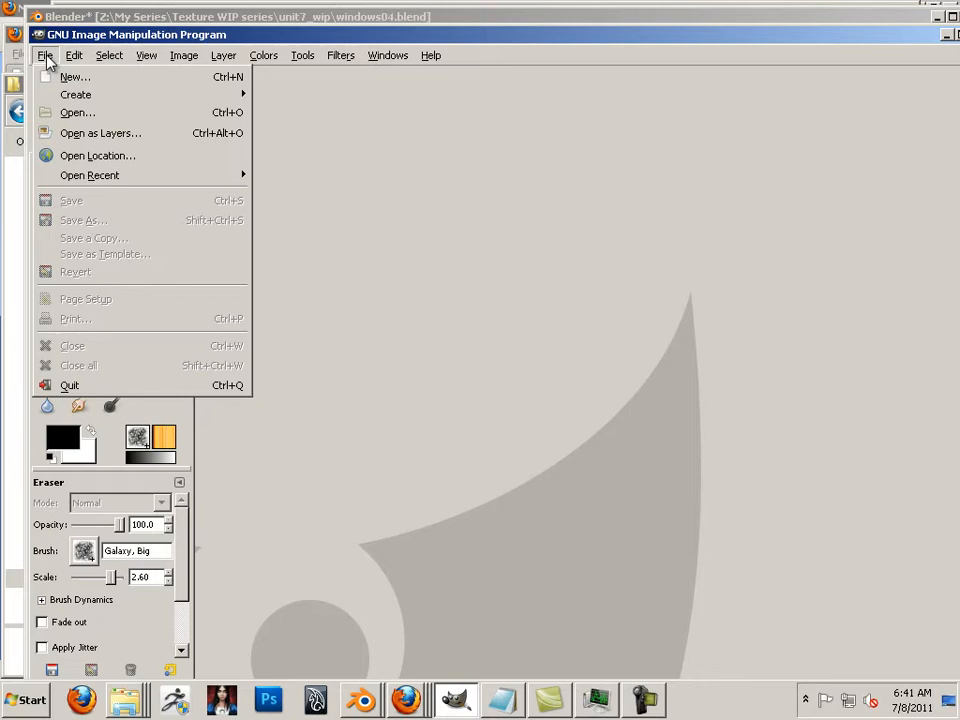
click(75, 113)
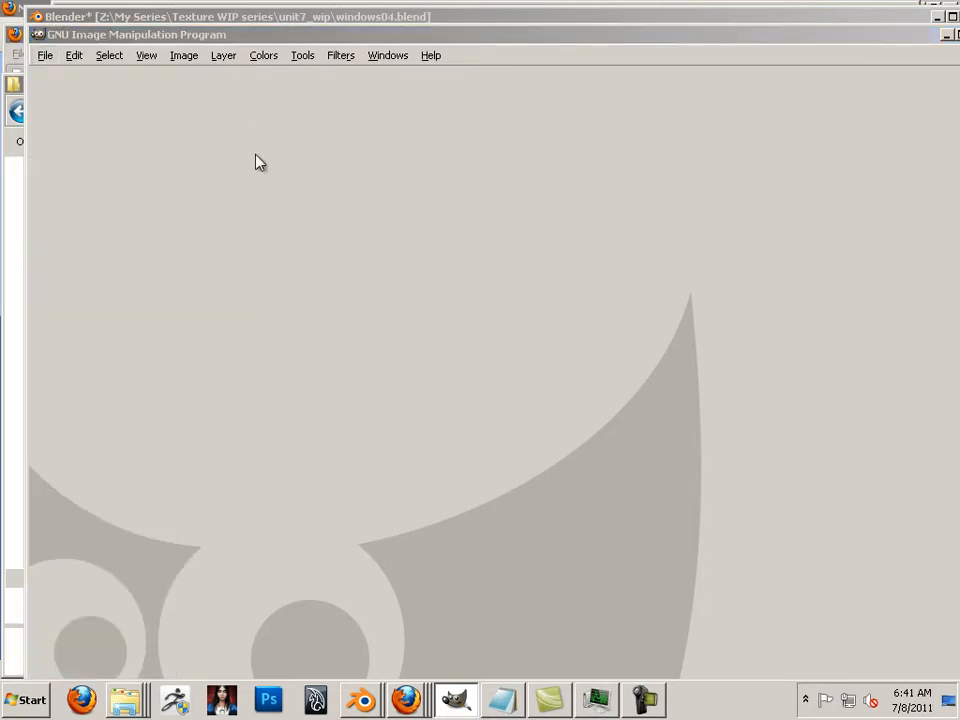
drag(959, 160, 378, 74)
click(205, 318)
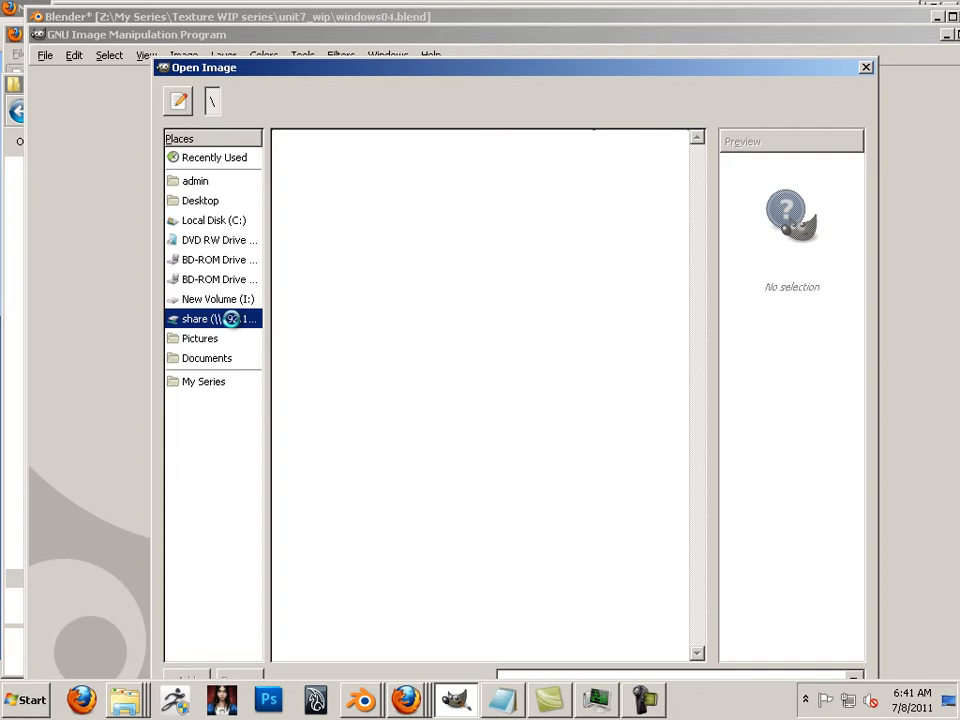
scroll(362, 388, down, 1)
scroll(362, 388, down, 2)
double_click(326, 284)
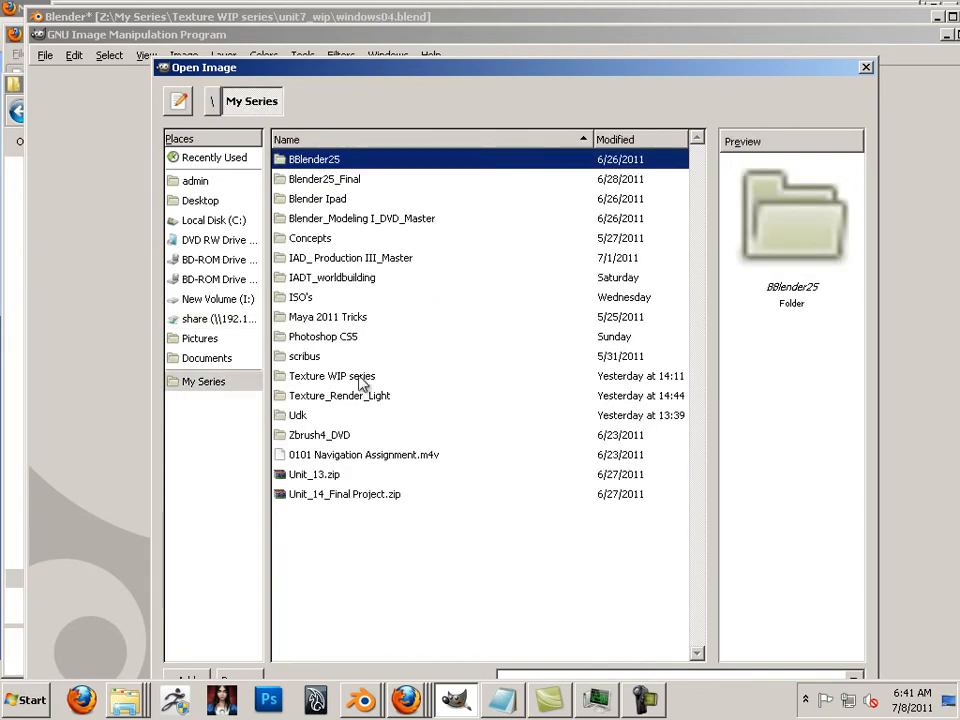
double_click(355, 377)
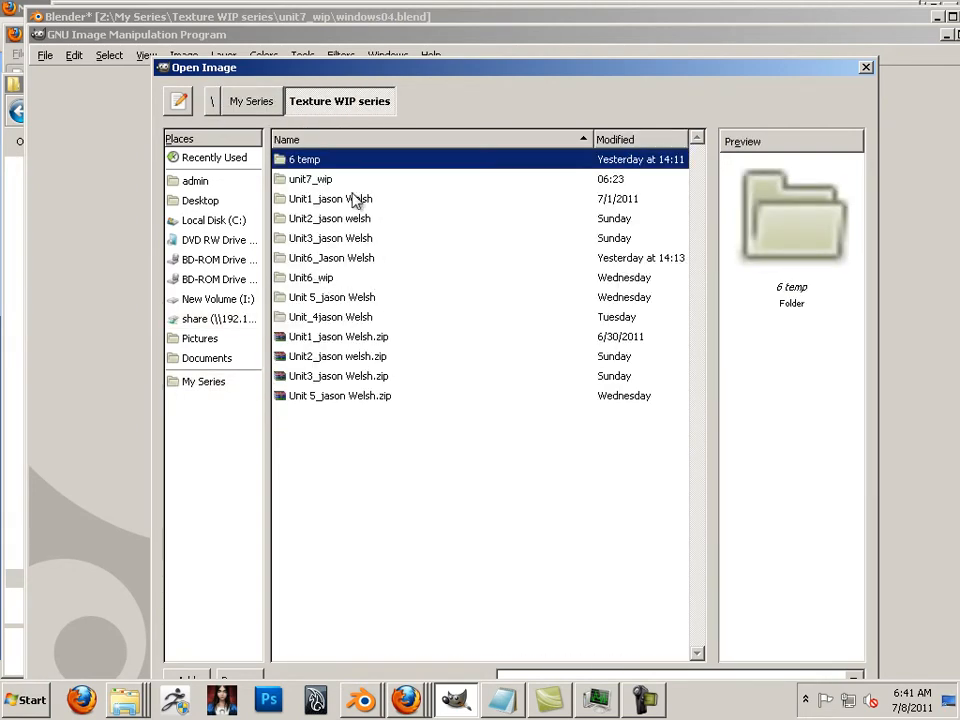
double_click(296, 180)
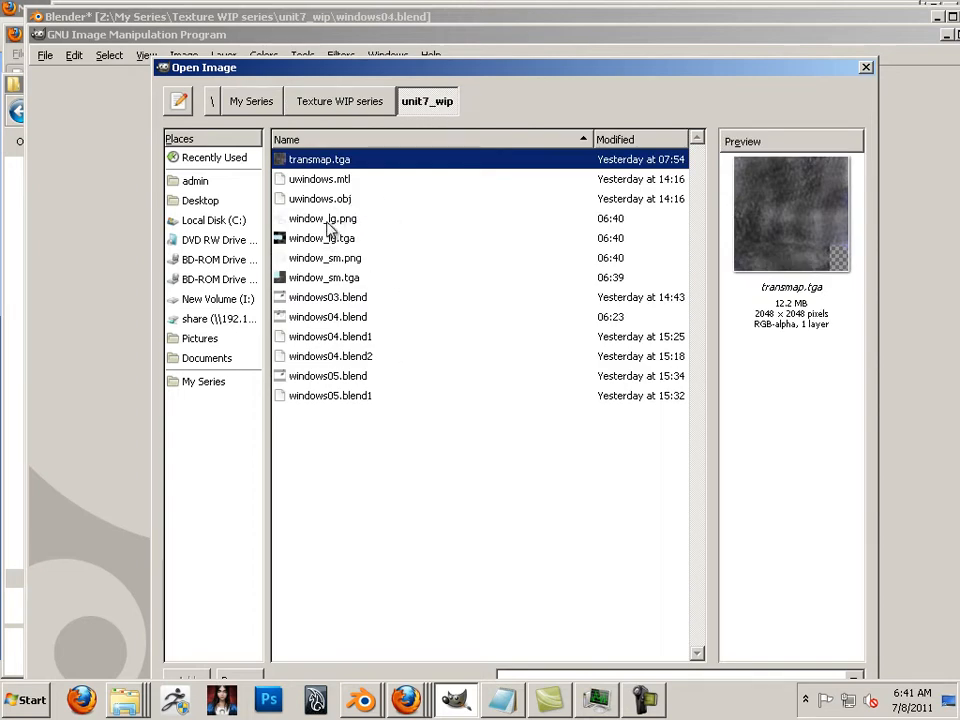
Open window_lg.png, window_lg.tga, window_sm.png and window_sm.tga together from the unit7_wip folder.
click(330, 220)
shift+click(335, 238)
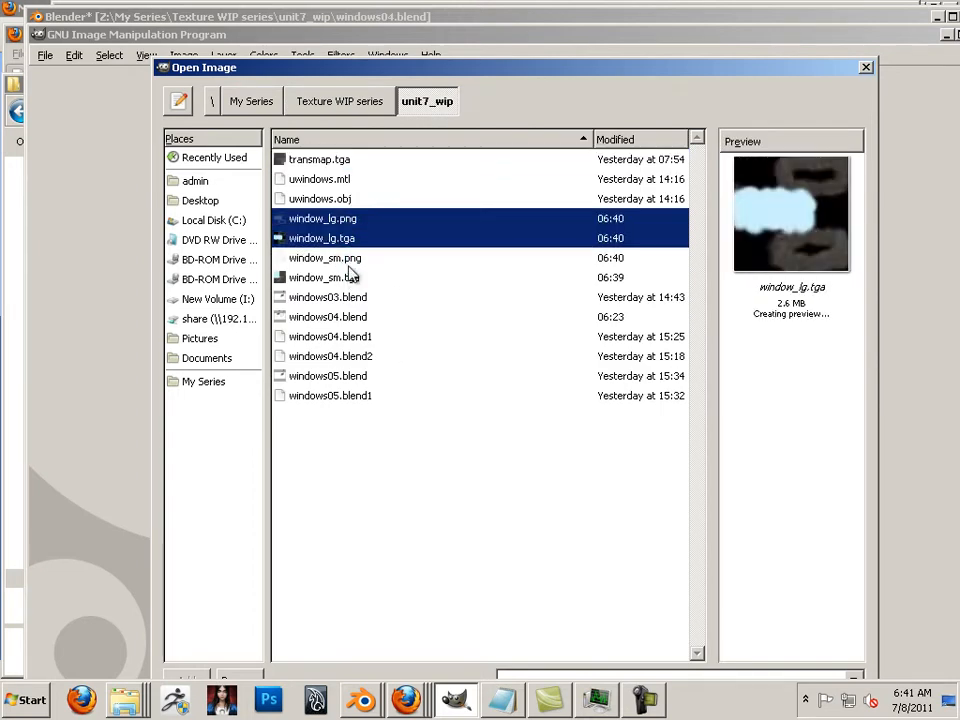
shift+click(345, 258)
shift+click(350, 280)
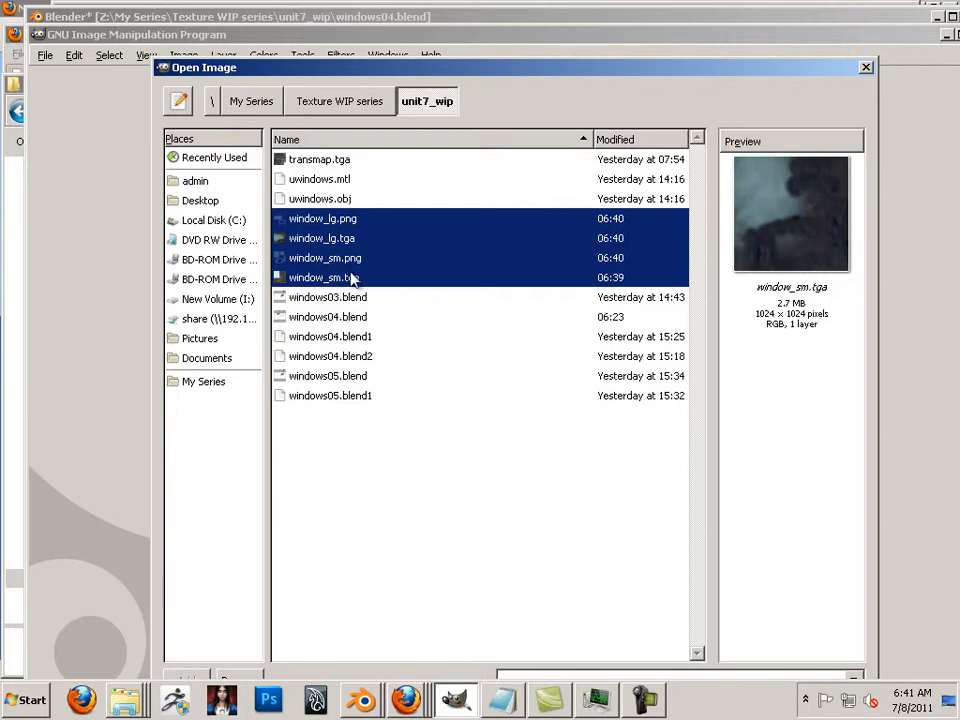
drag(396, 75, 959, 134)
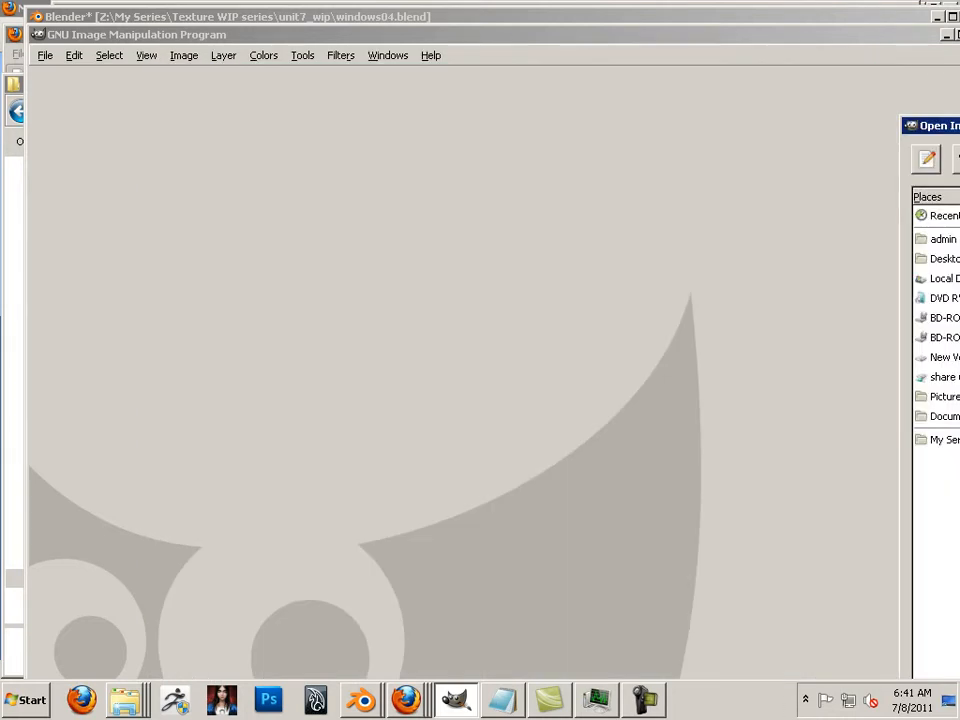
key(Return)
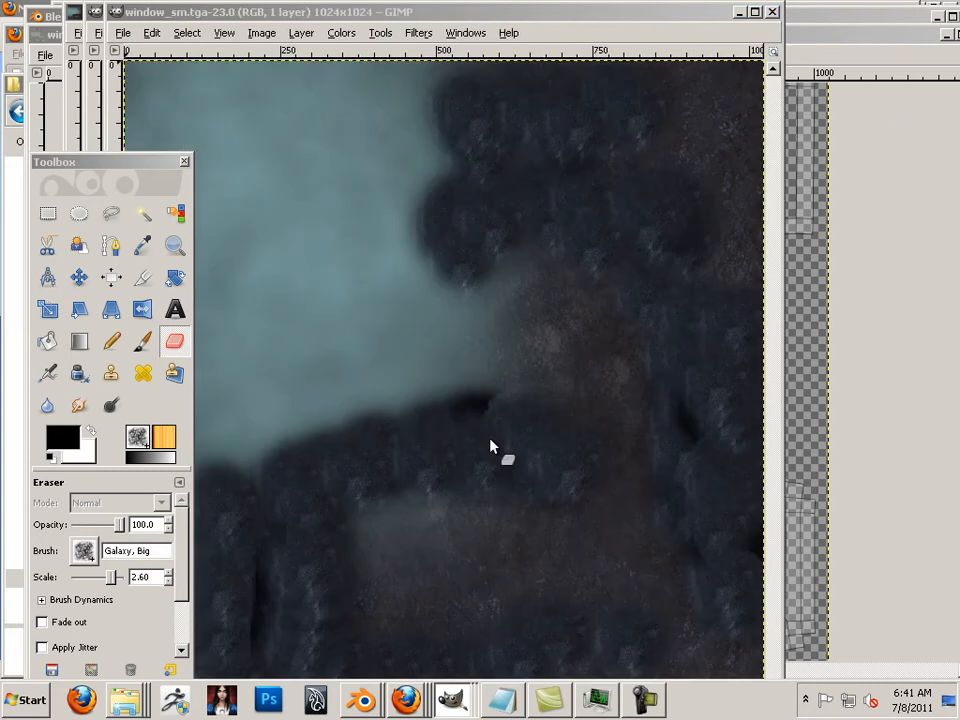
Move the toolbox and the window_sm.tga window aside and bring window_sm.png forward with its whole canvas in view.
drag(143, 163, 99, 178)
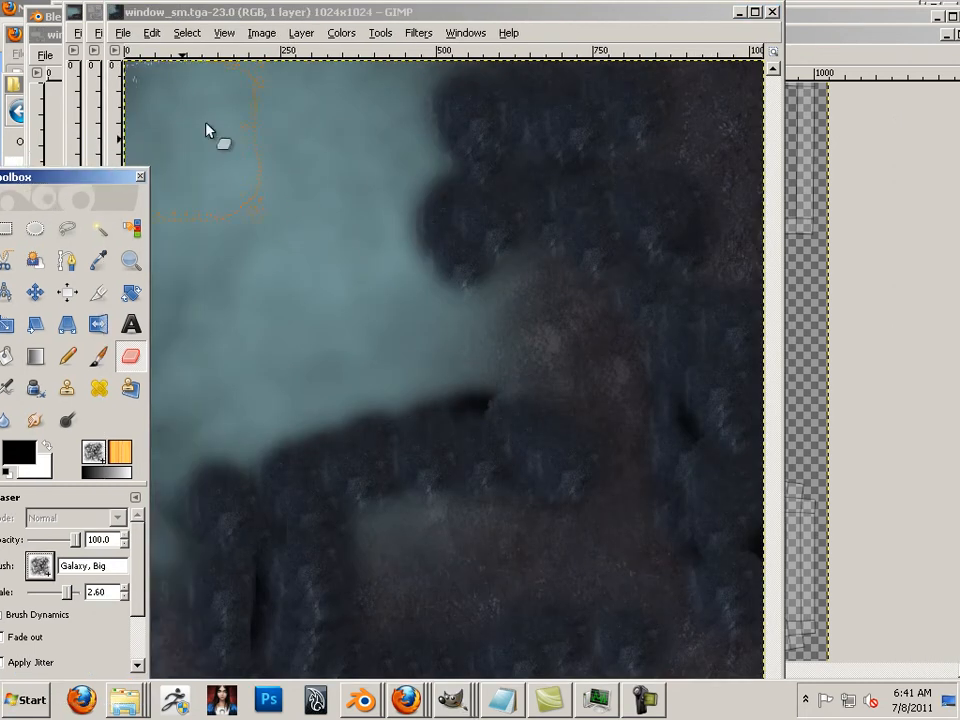
drag(382, 22, 638, 228)
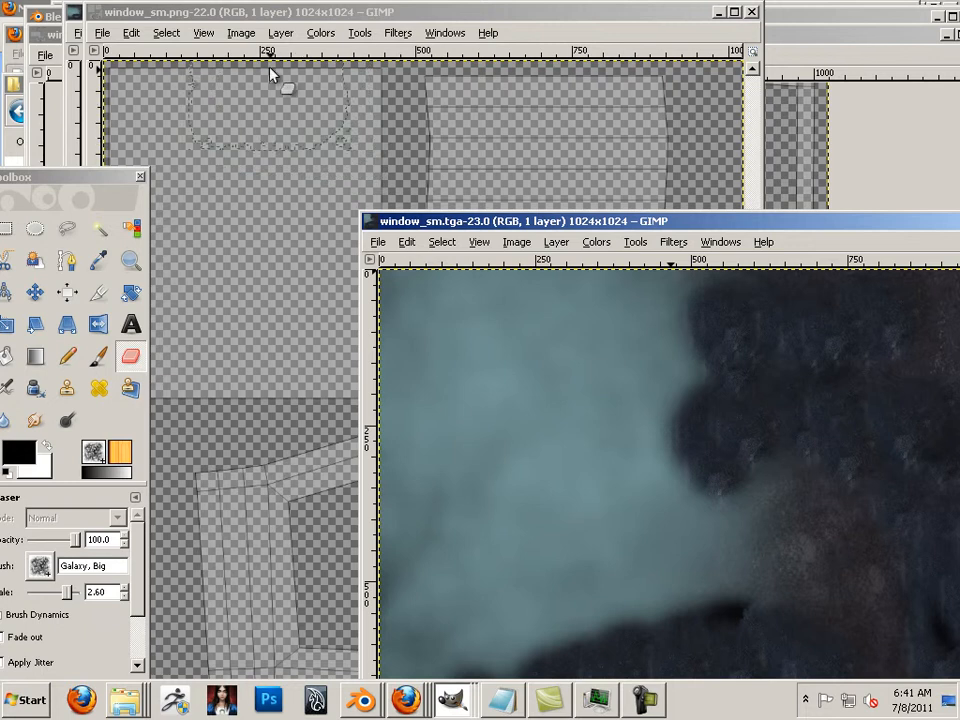
click(397, 18)
scroll(392, 312, down, 5)
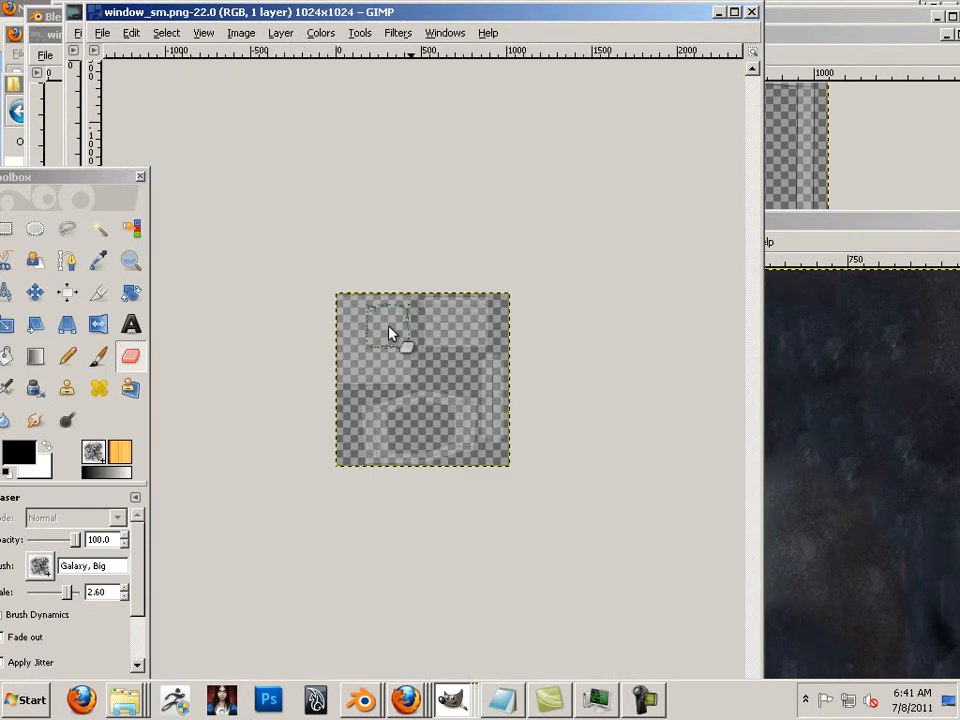
Select the entire window_sm.png UV layout with the Rectangle Select tool and copy it.
click(6, 228)
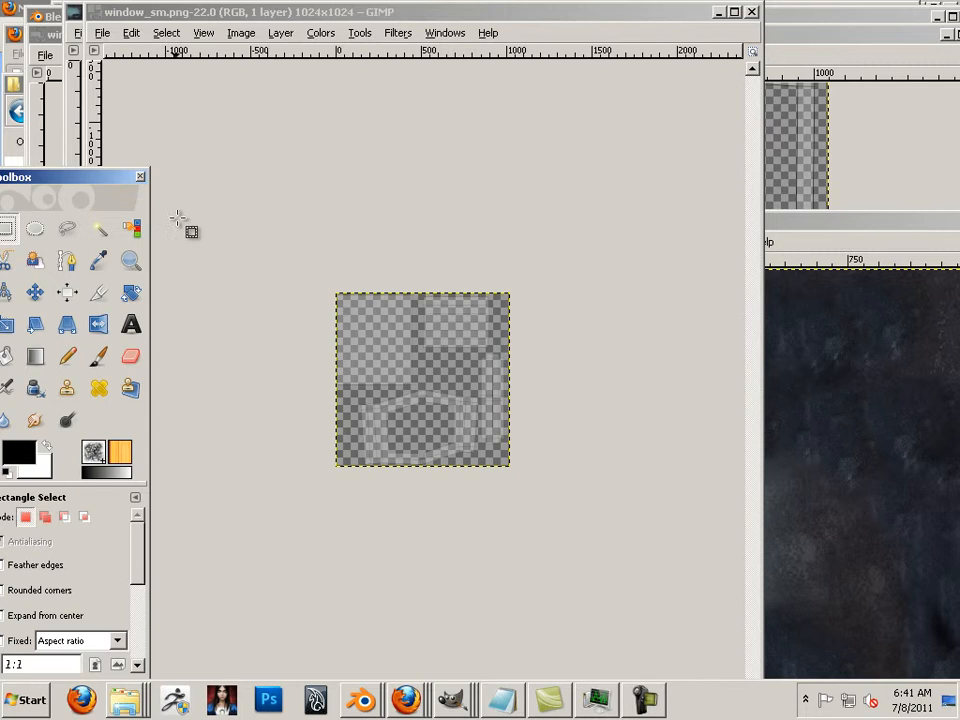
drag(224, 228, 701, 609)
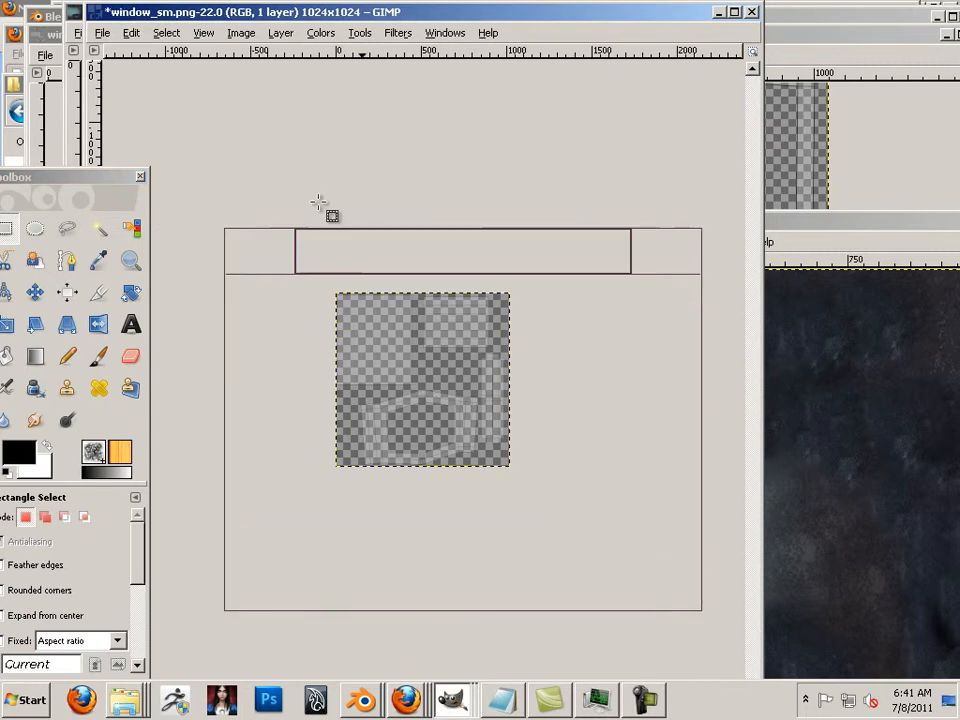
drag(72, 178, 111, 185)
click(131, 33)
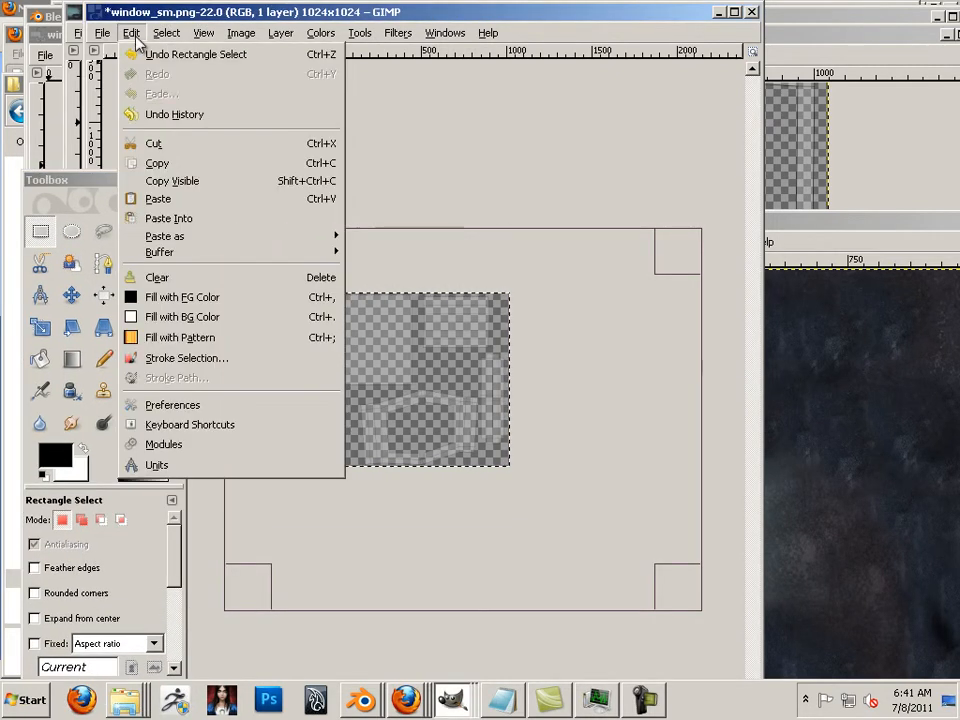
click(160, 162)
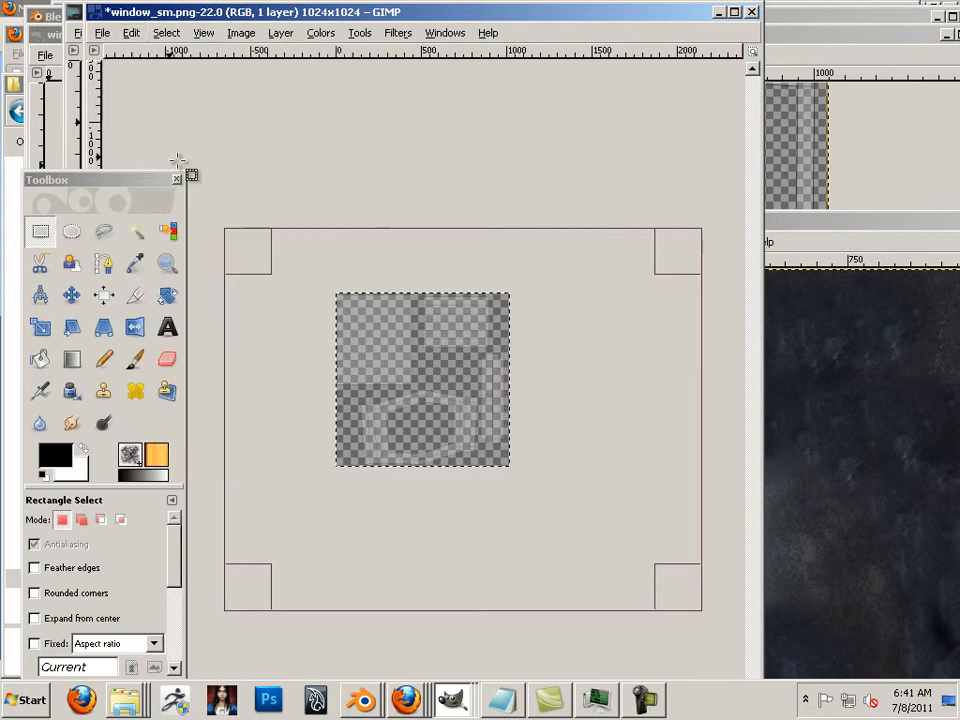
Reposition the window_sm.tga window with its whole texture in view and clear the window_sm.png window away.
click(785, 230)
drag(763, 229, 542, 156)
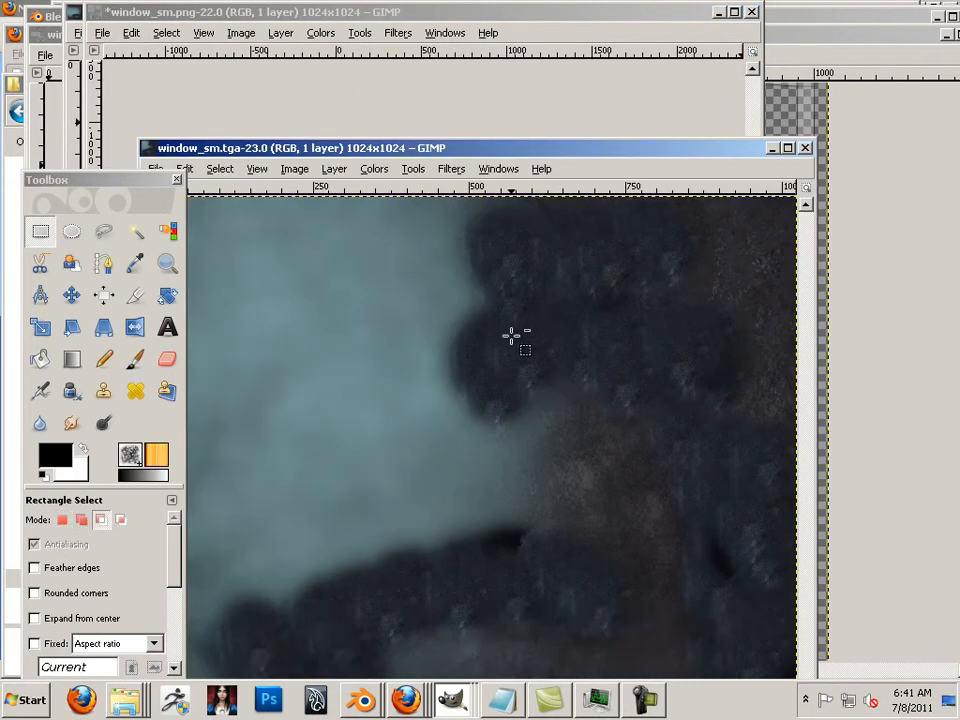
scroll(511, 336, down, 4)
click(131, 32)
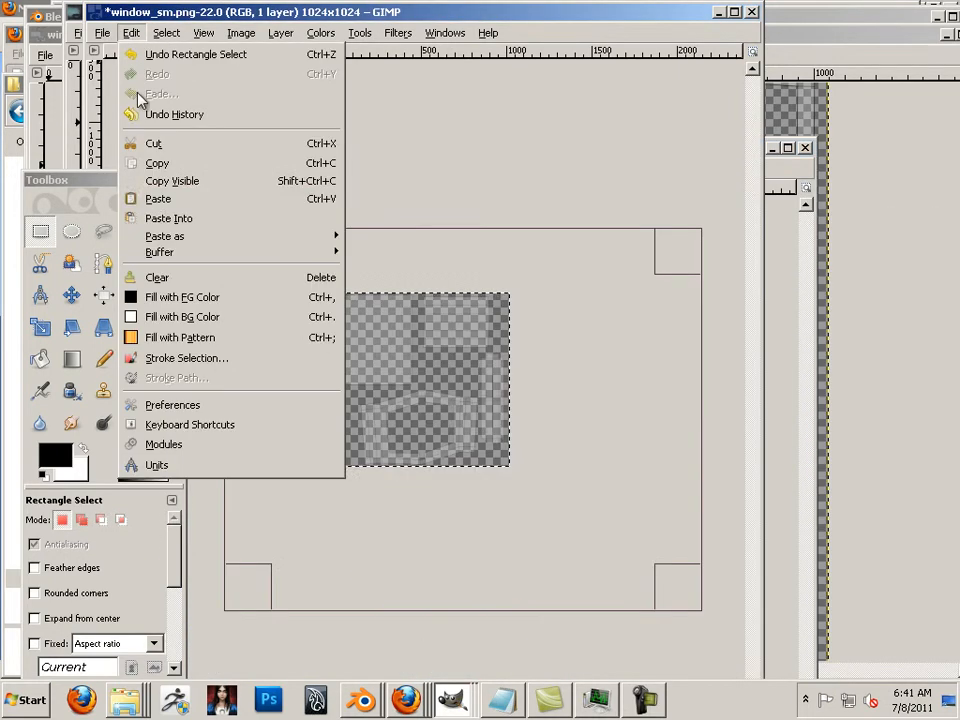
click(157, 198)
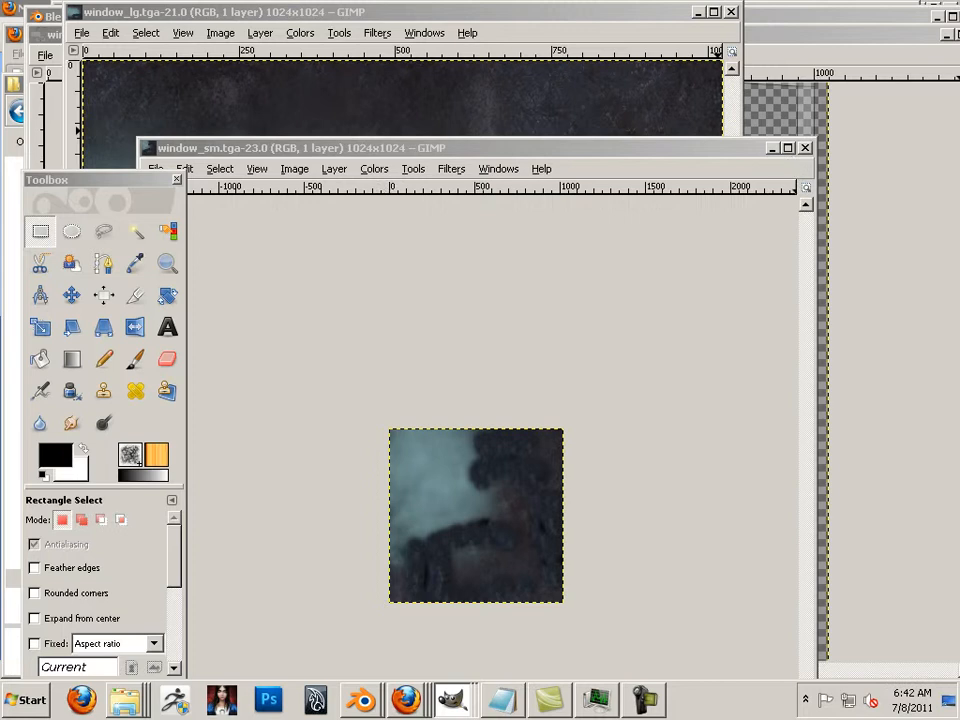
drag(906, 188, 489, 169)
click(565, 155)
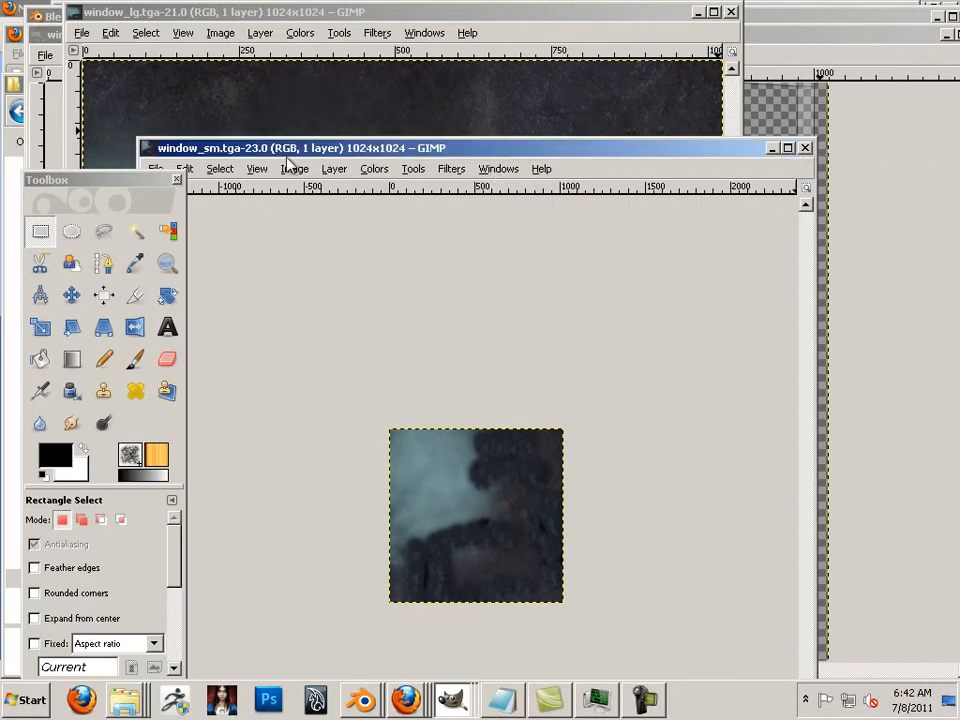
Move the window_lg.tga window out of the way and paste the copied small window UV layout into window_sm.tga.
click(113, 34)
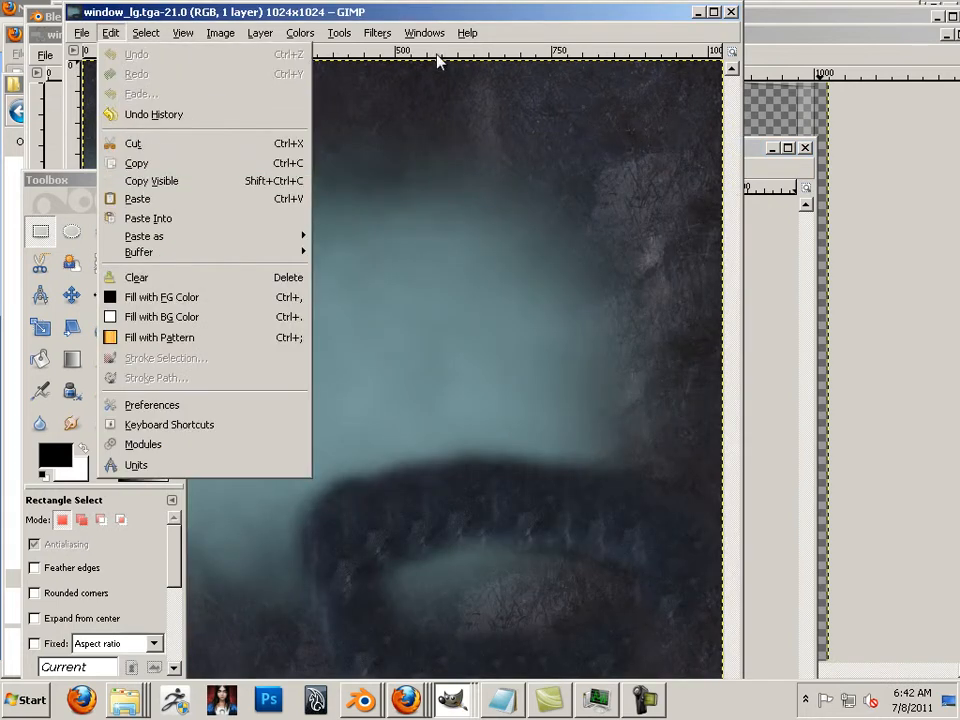
mouse_move(424, 33)
click(436, 13)
drag(428, 17, 558, 272)
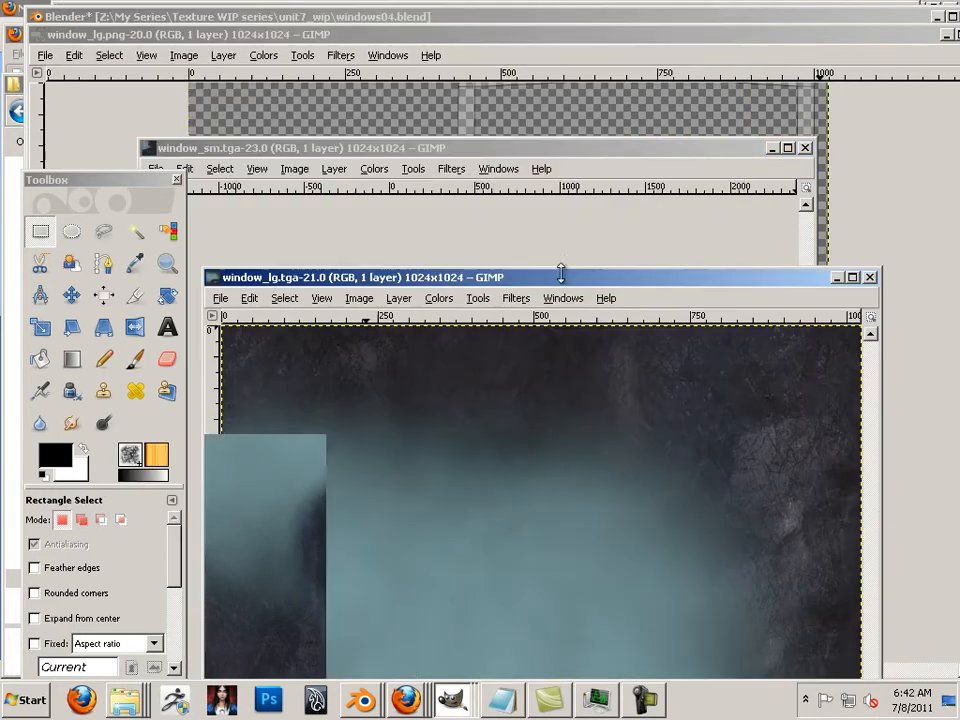
click(432, 153)
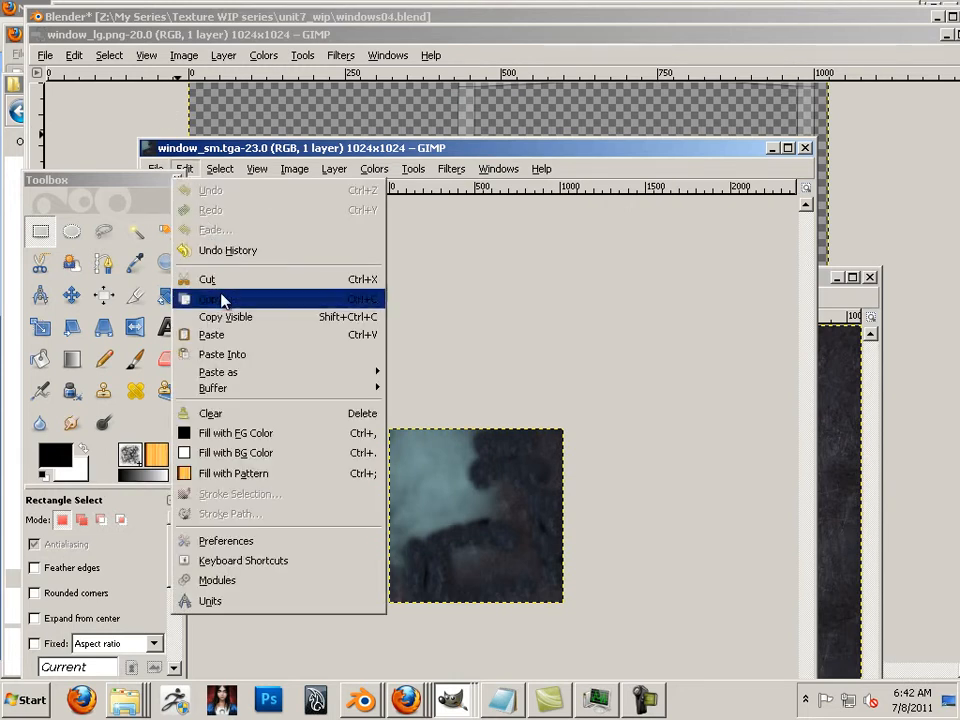
click(211, 334)
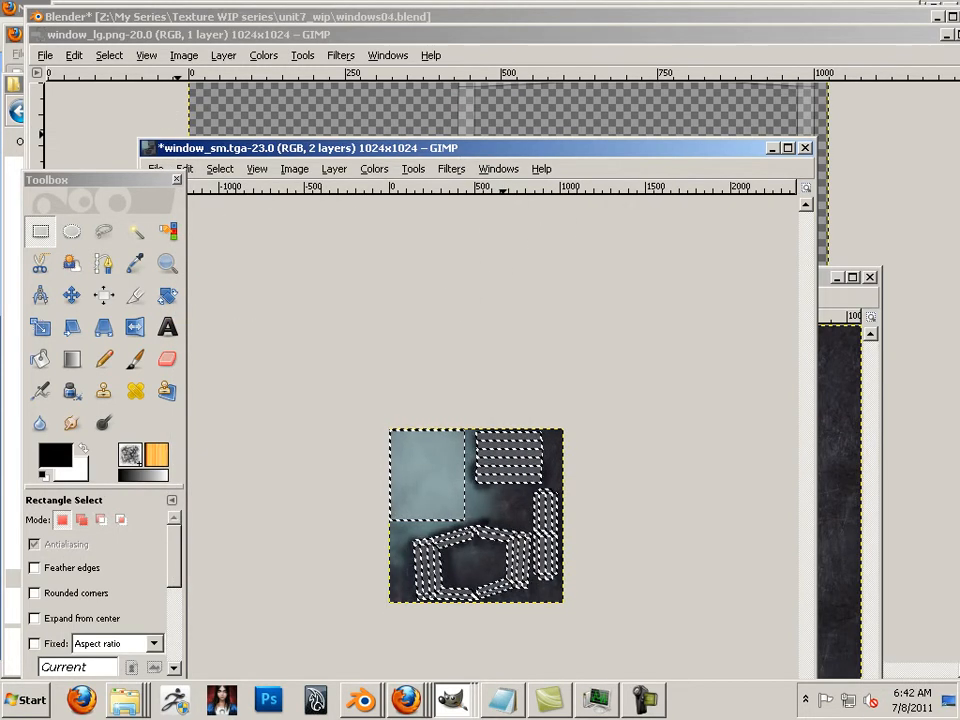
Minimize the window_sm.tga window, then select the entire window_lg.png UV layout with a rectangle and copy it.
click(772, 148)
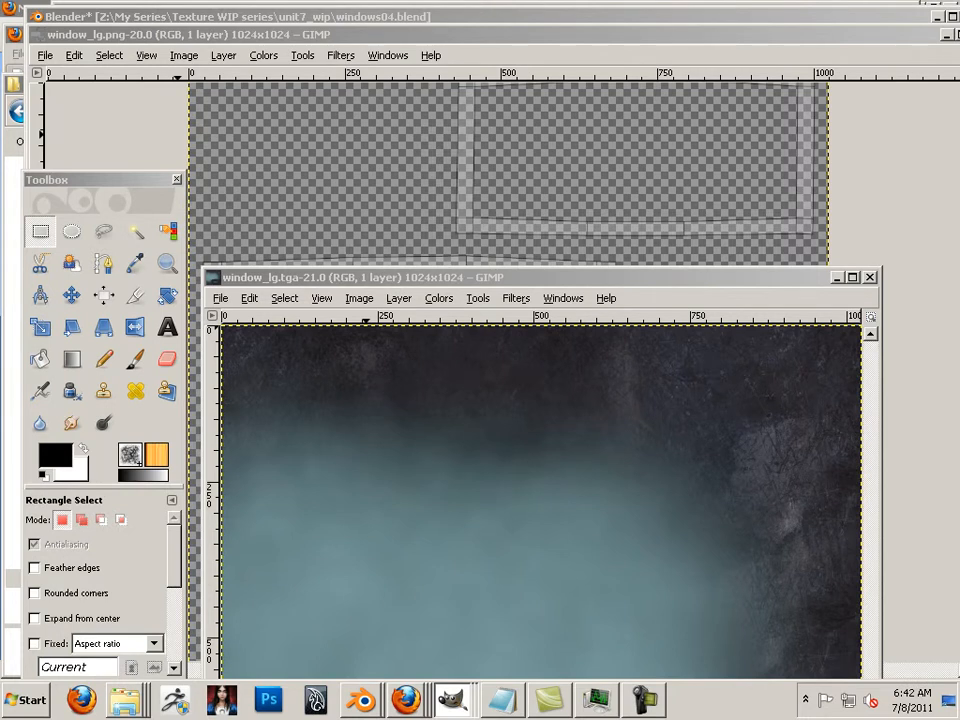
click(135, 131)
ctrl+scroll(285, 204, down, 4)
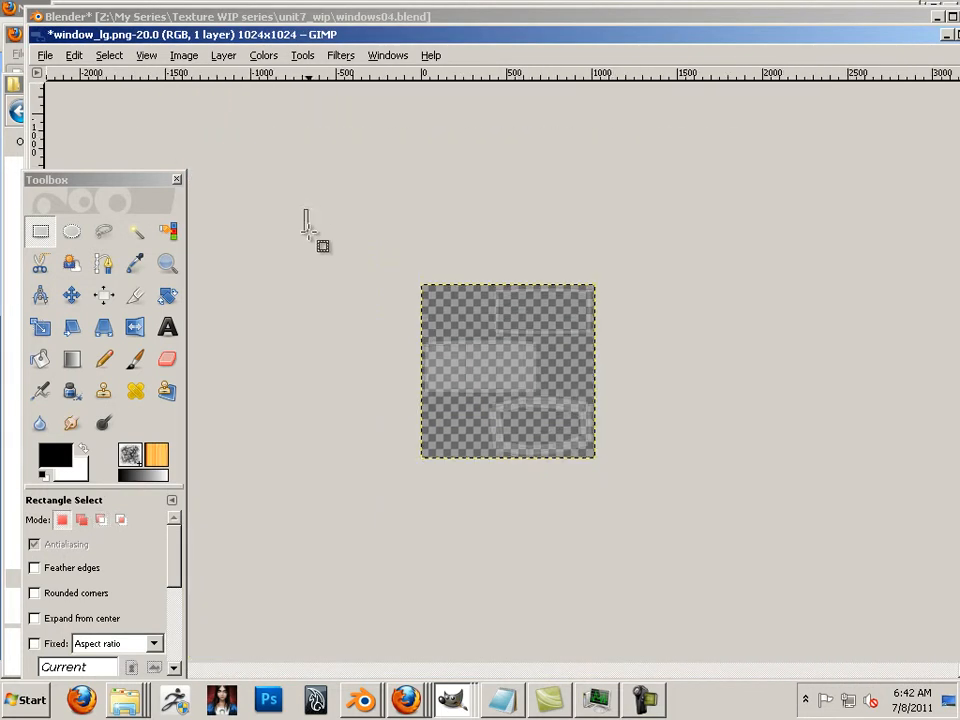
drag(713, 557, 304, 209)
click(74, 55)
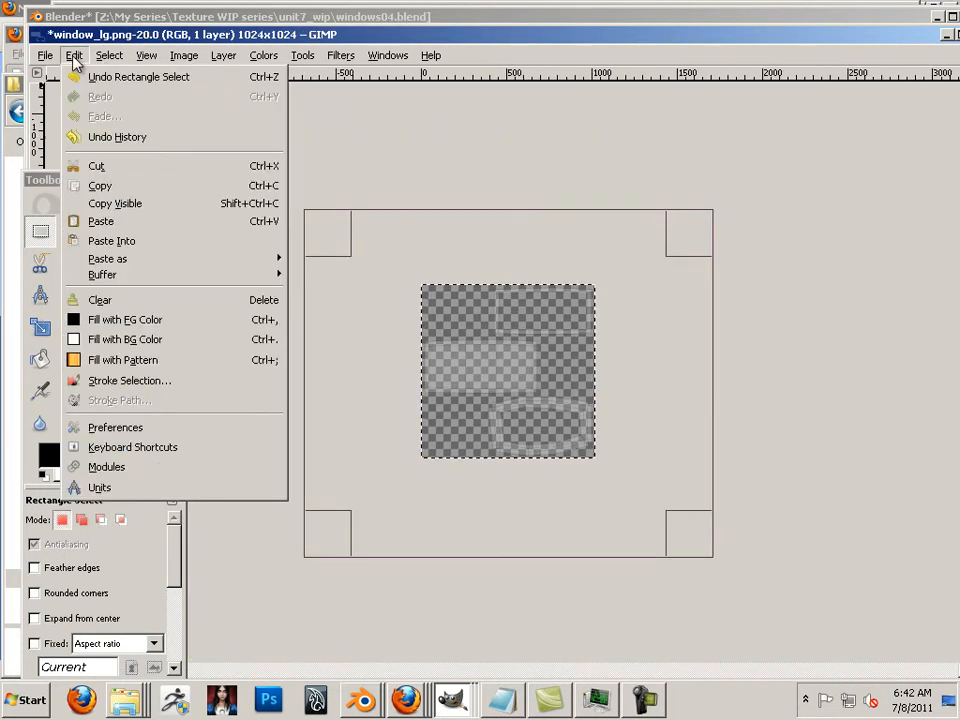
click(88, 184)
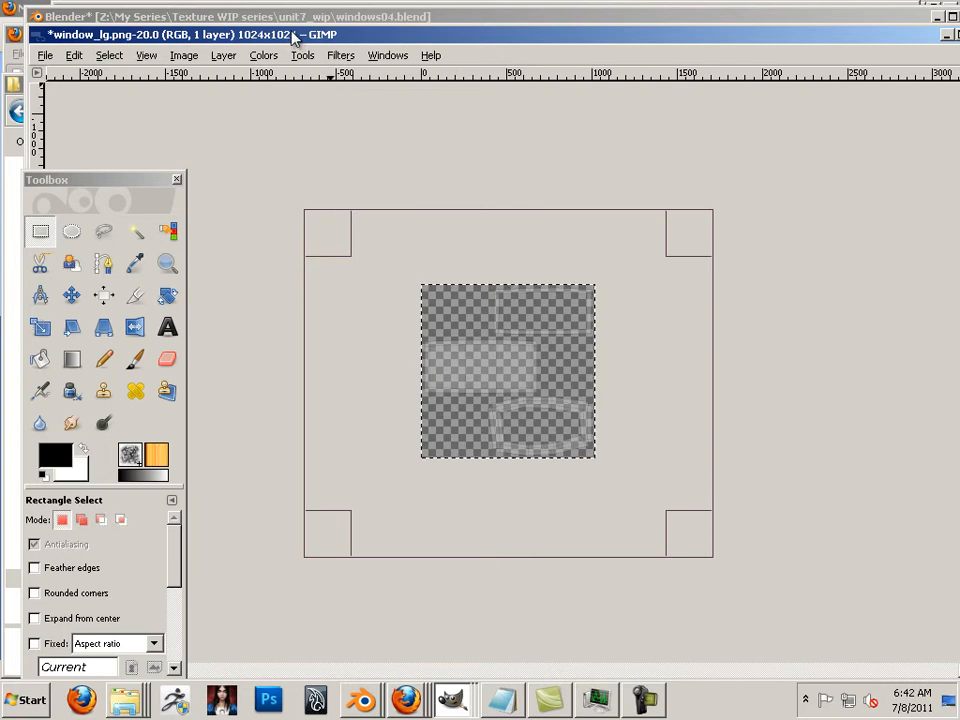
Bring window_lg.tga to the front and paste the copied large window UV layout over its texture.
drag(292, 36, 337, 309)
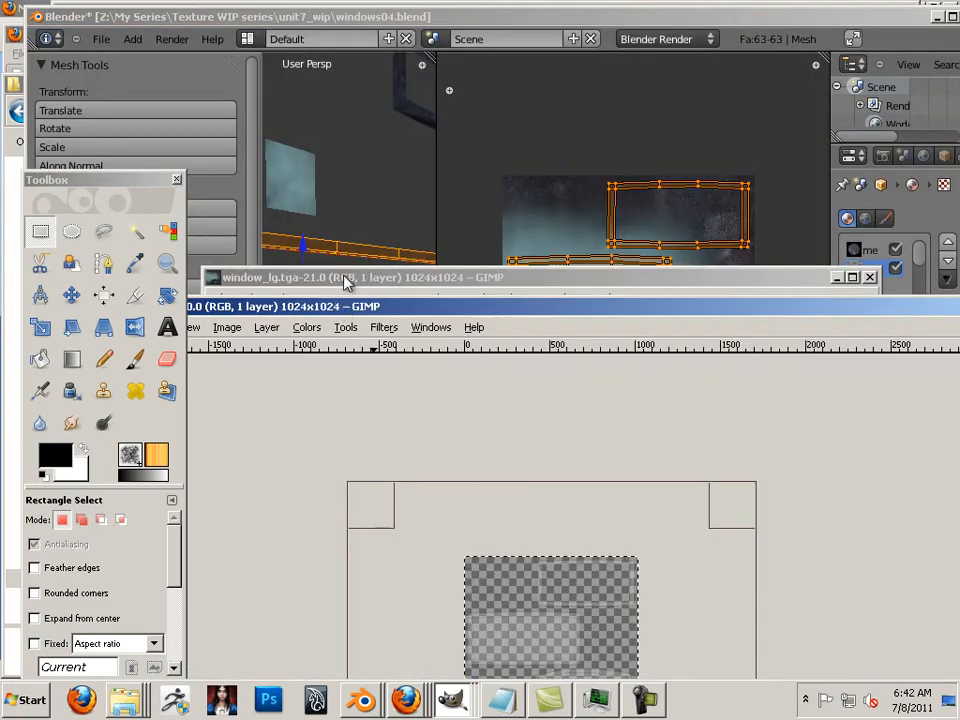
click(345, 283)
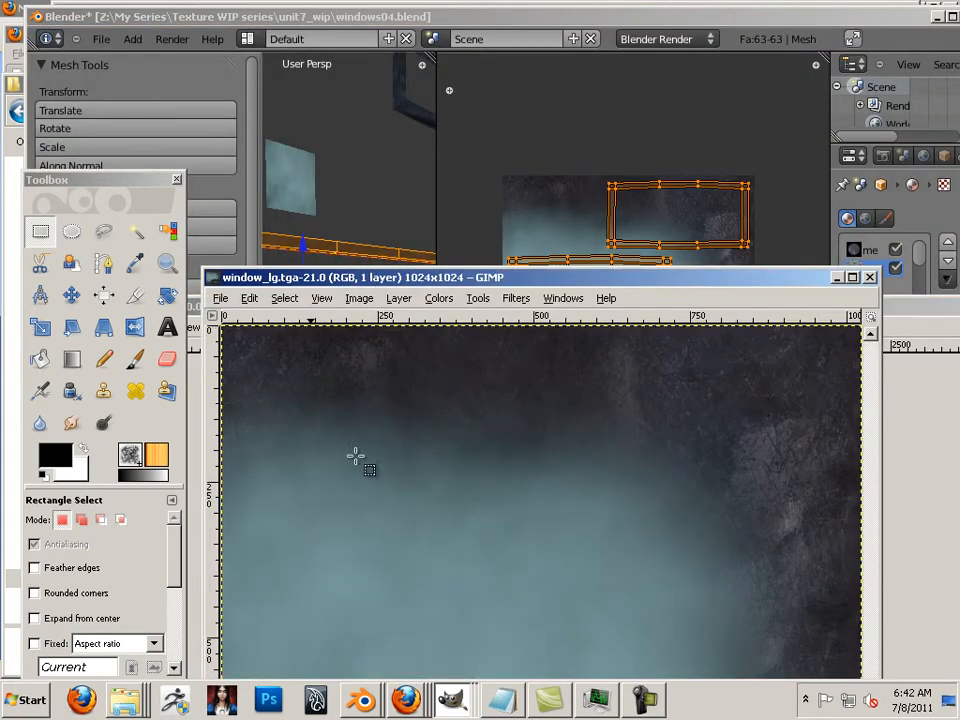
scroll(388, 464, down, 3)
click(258, 303)
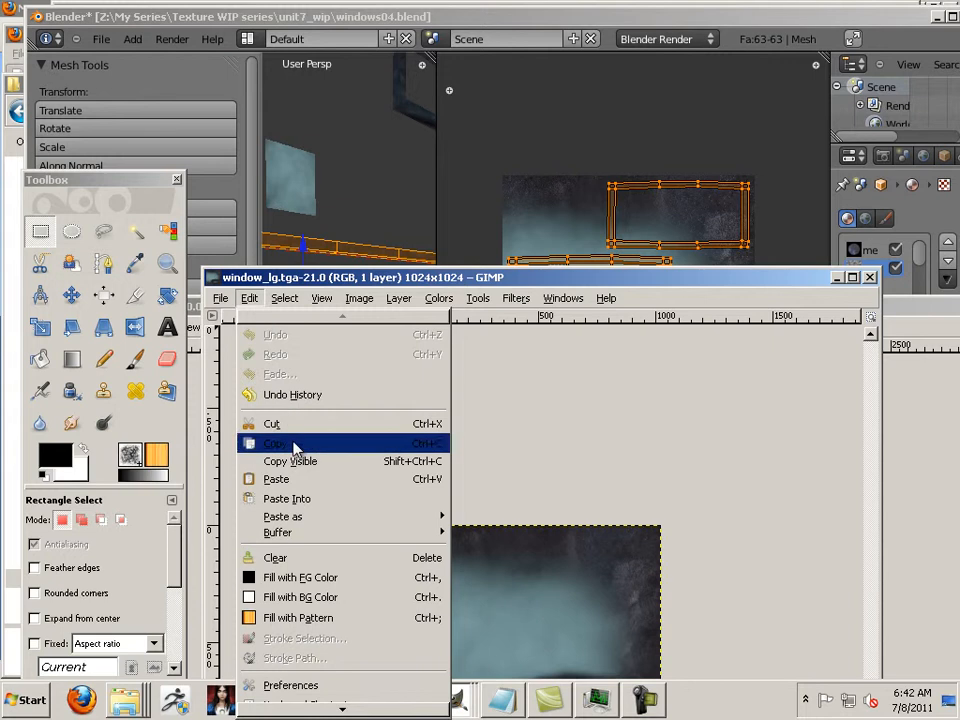
click(276, 479)
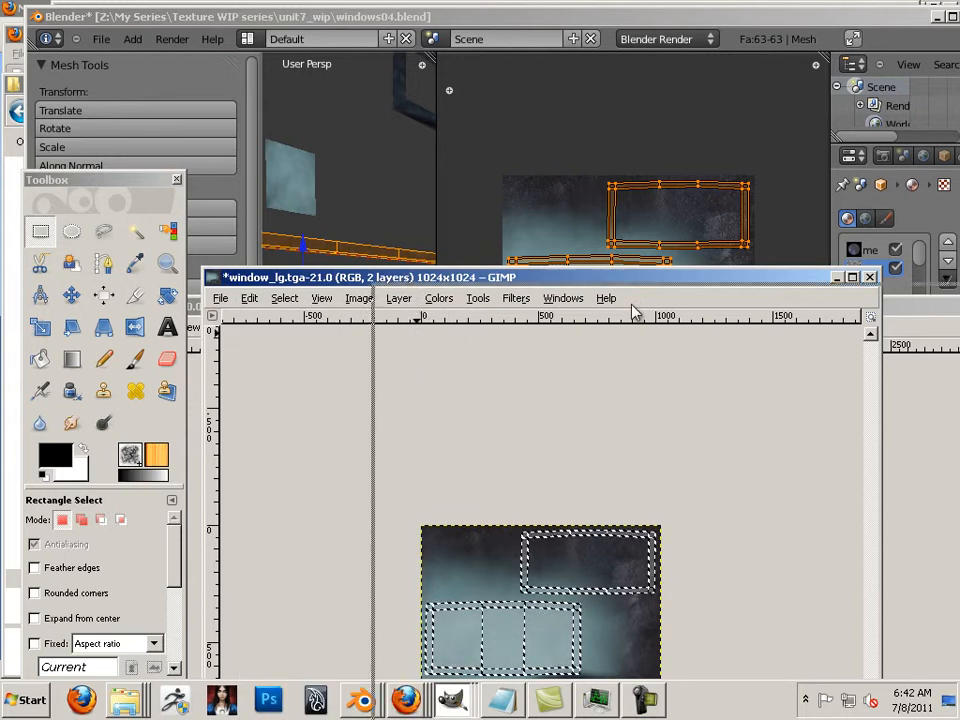
Minimize the window_lg.tga window and close window_lg.png without saving its changes.
click(837, 277)
drag(532, 306, 254, 232)
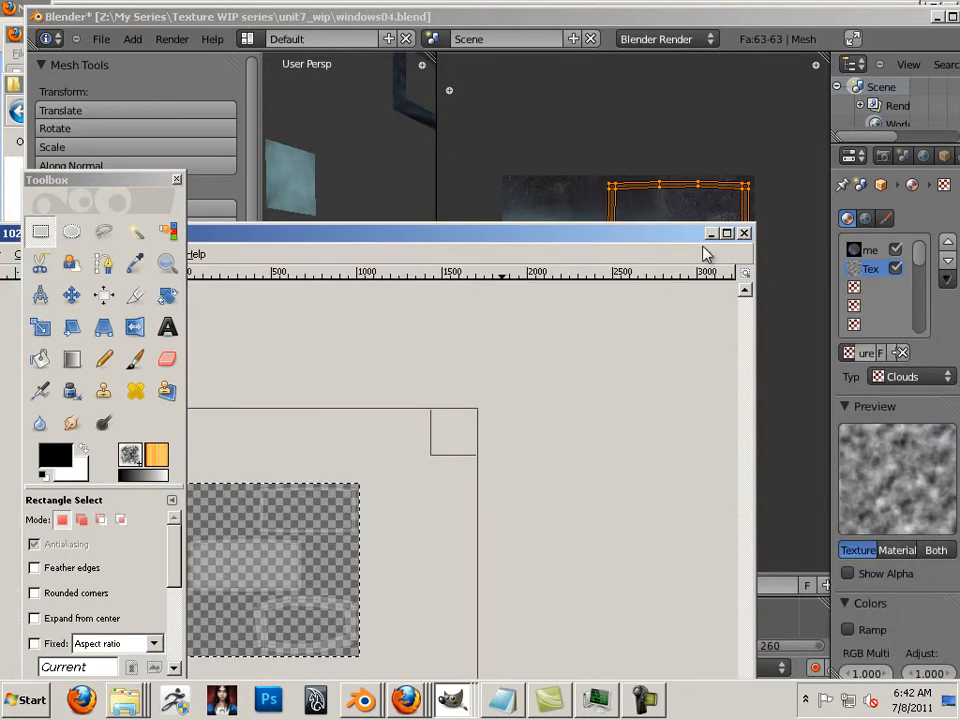
click(744, 234)
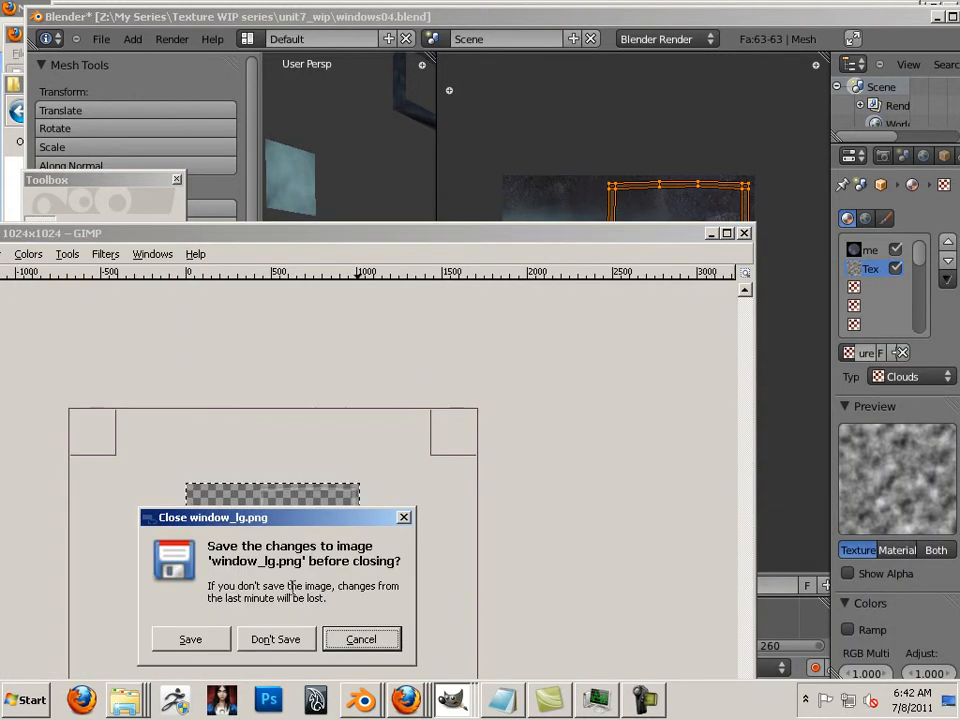
click(276, 639)
Arrange the window_lg.tga and window_sm.tga windows in view and place the layers dialog beside the textures.
drag(959, 86, 463, 79)
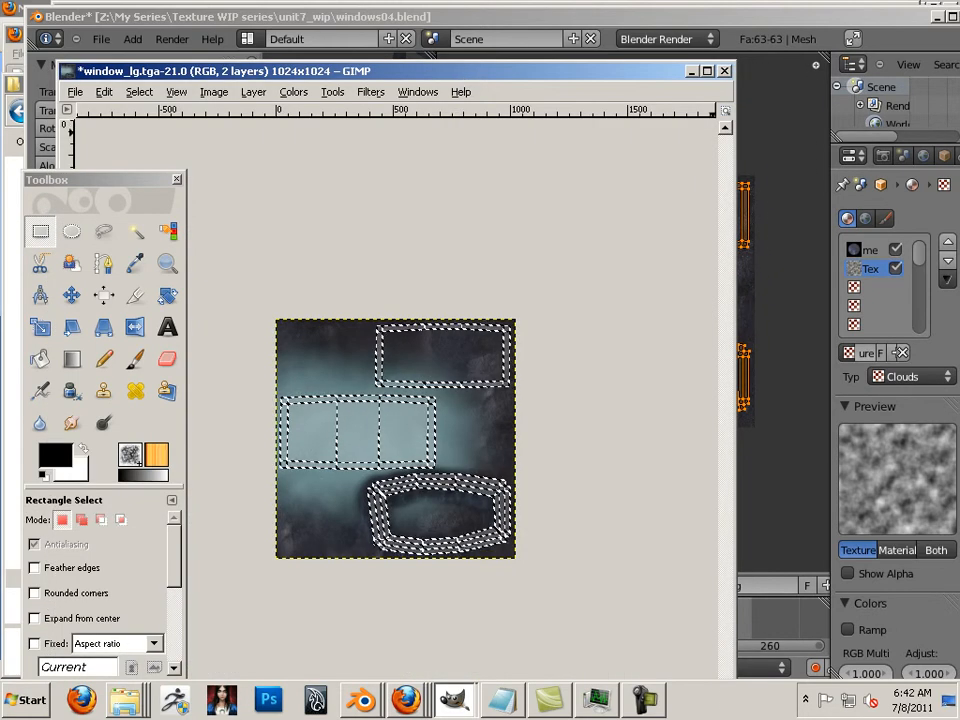
drag(959, 100, 412, 92)
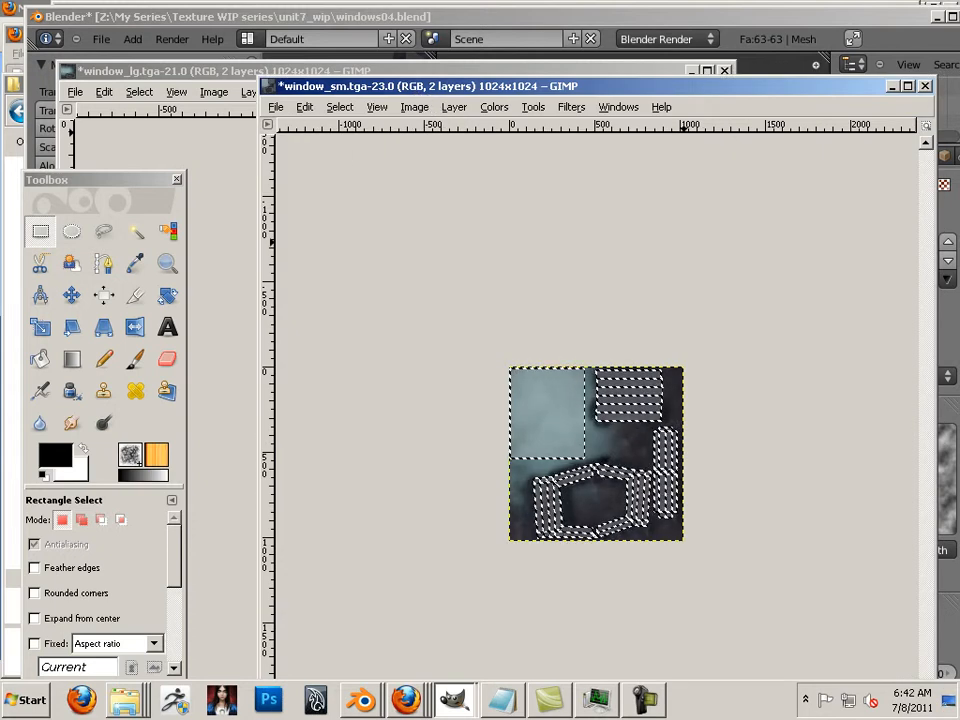
drag(959, 264, 806, 139)
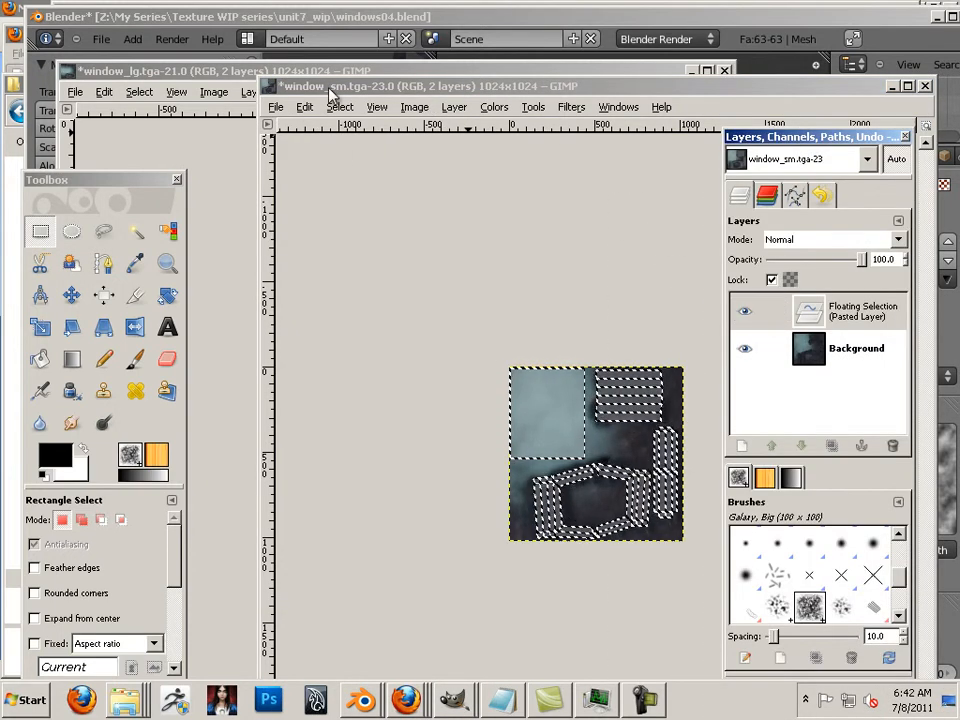
Convert the floating pasted UV layouts in window_sm.tga and window_lg.tga into regular layers.
click(742, 449)
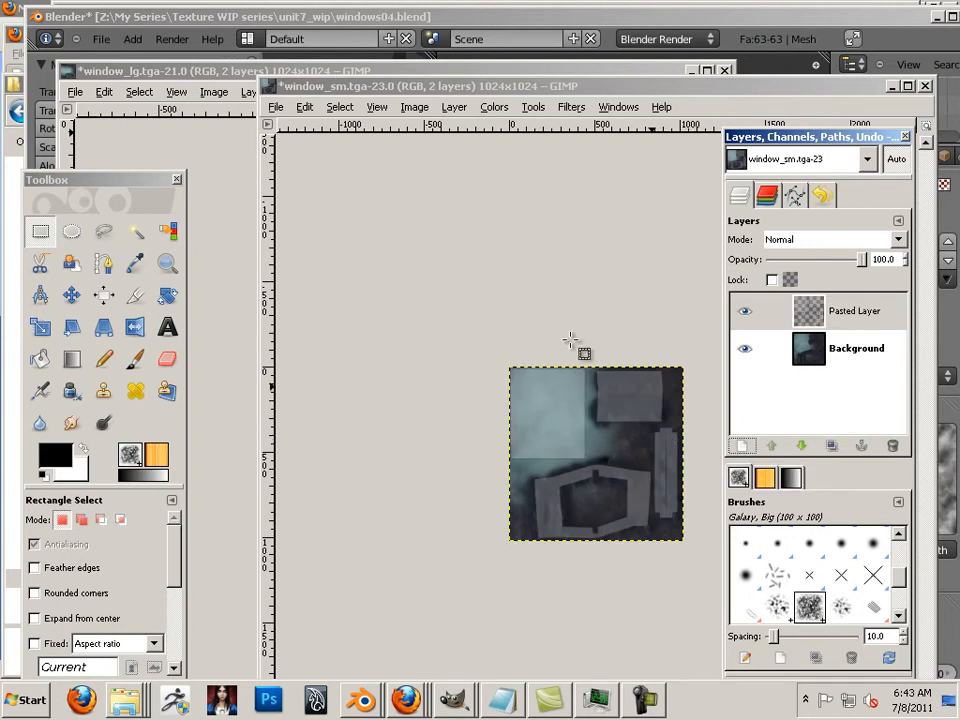
click(184, 70)
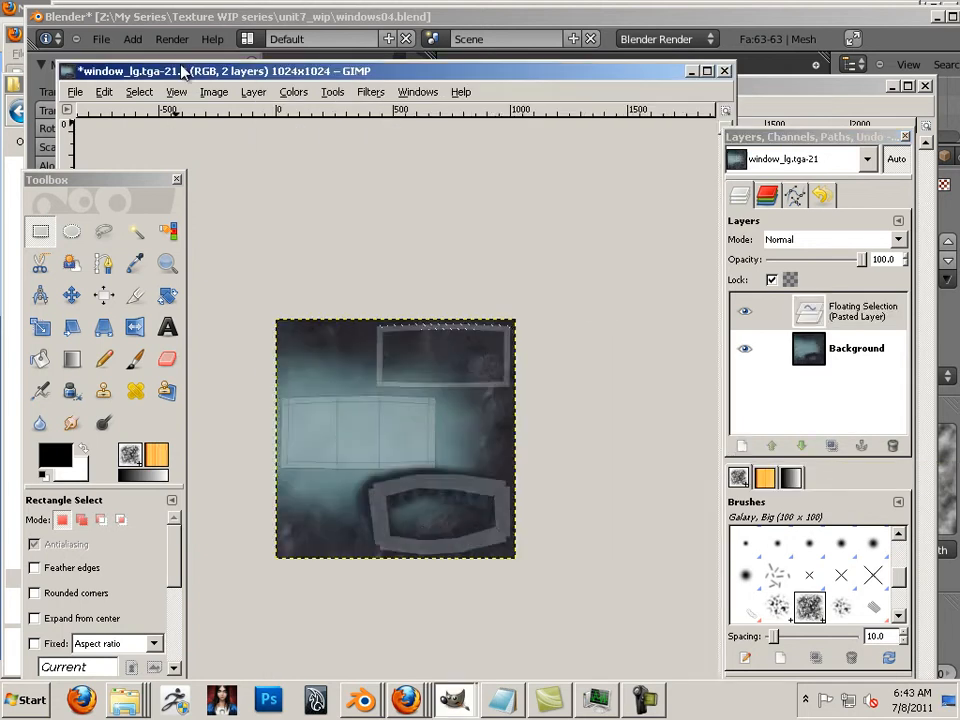
click(742, 449)
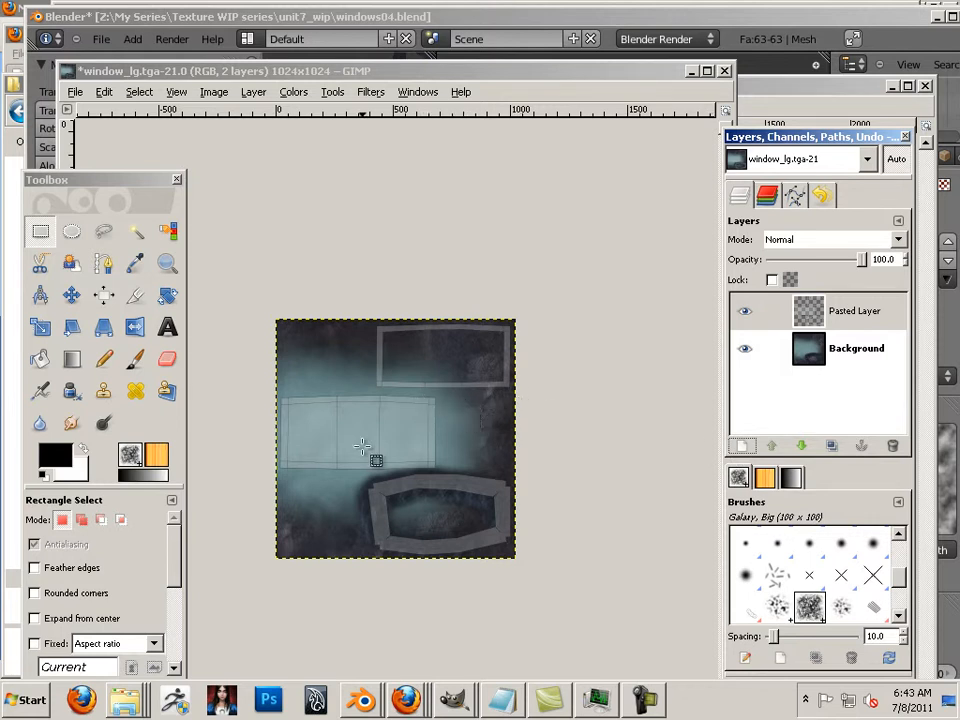
scroll(373, 444, up, 3)
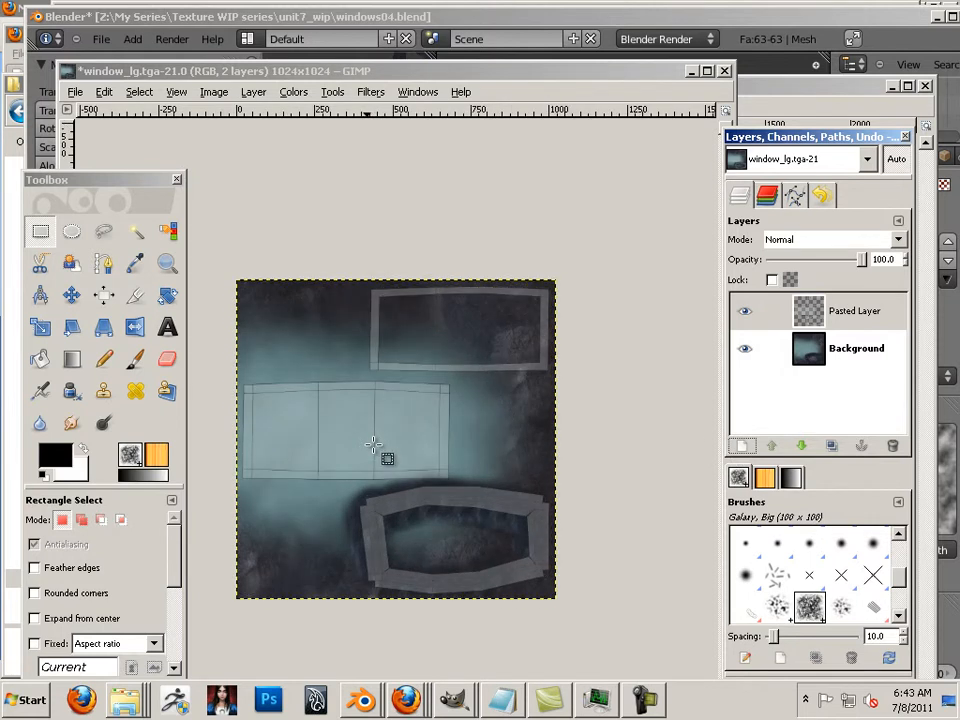
key(ctrl+shift+n)
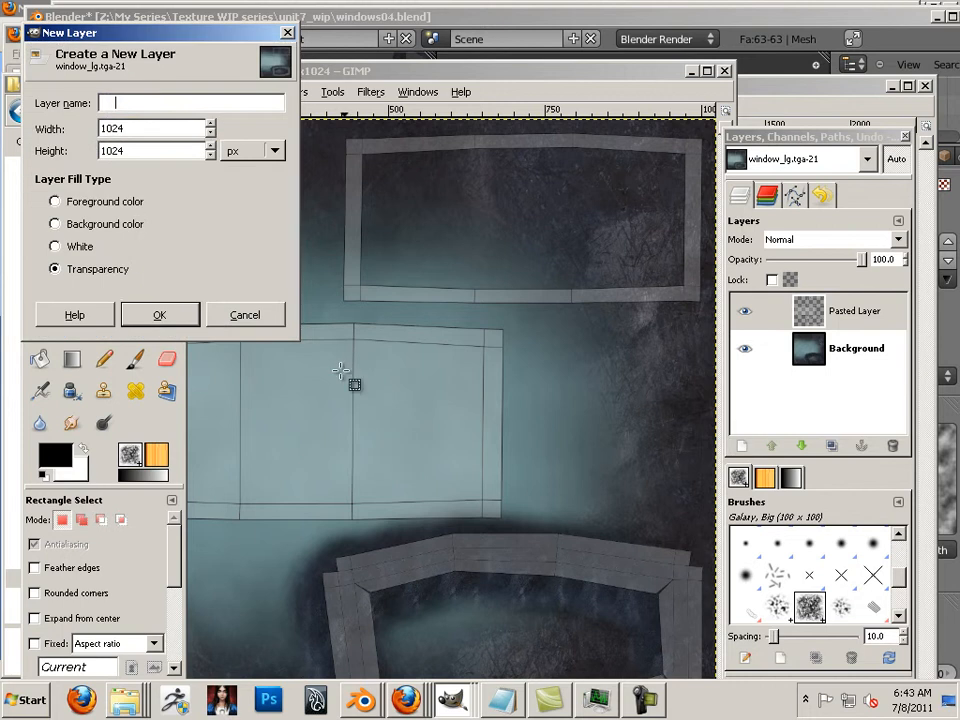
click(244, 315)
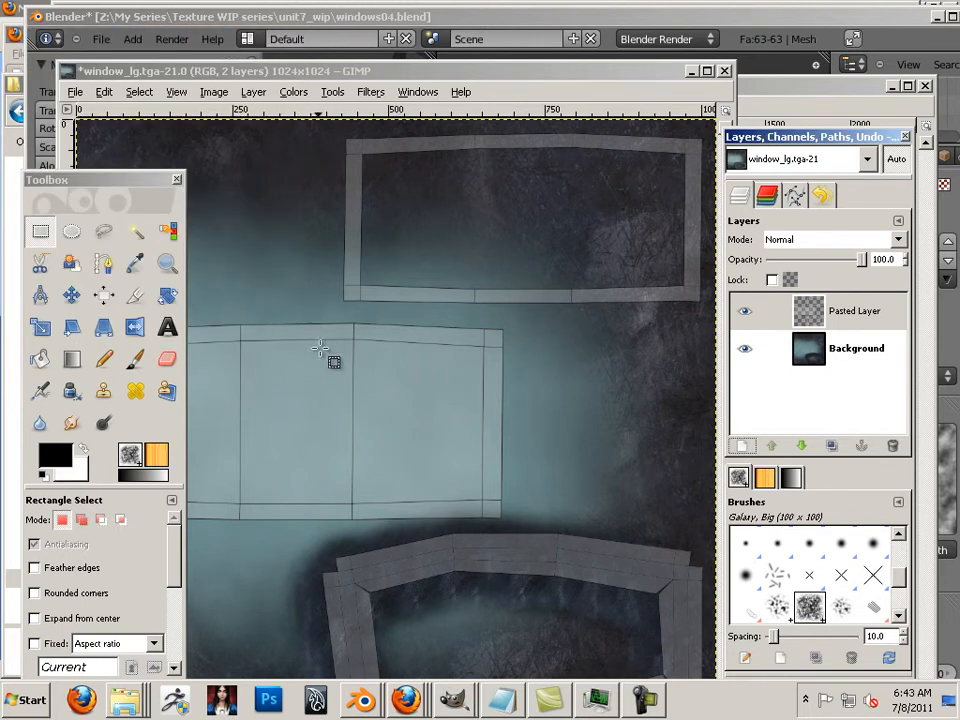
key(ctrl+shift+n)
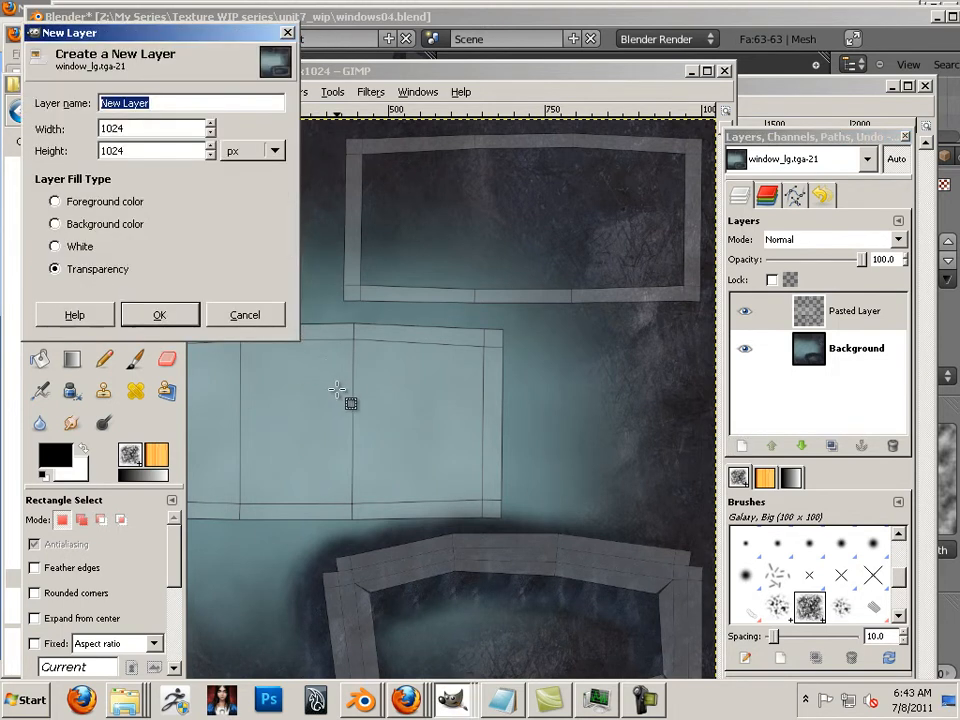
click(244, 316)
Add a transparent 1024 x 1024 px layer to window_lg.tga and move it beneath the Background layer.
drag(336, 388, 513, 273)
drag(478, 321, 415, 330)
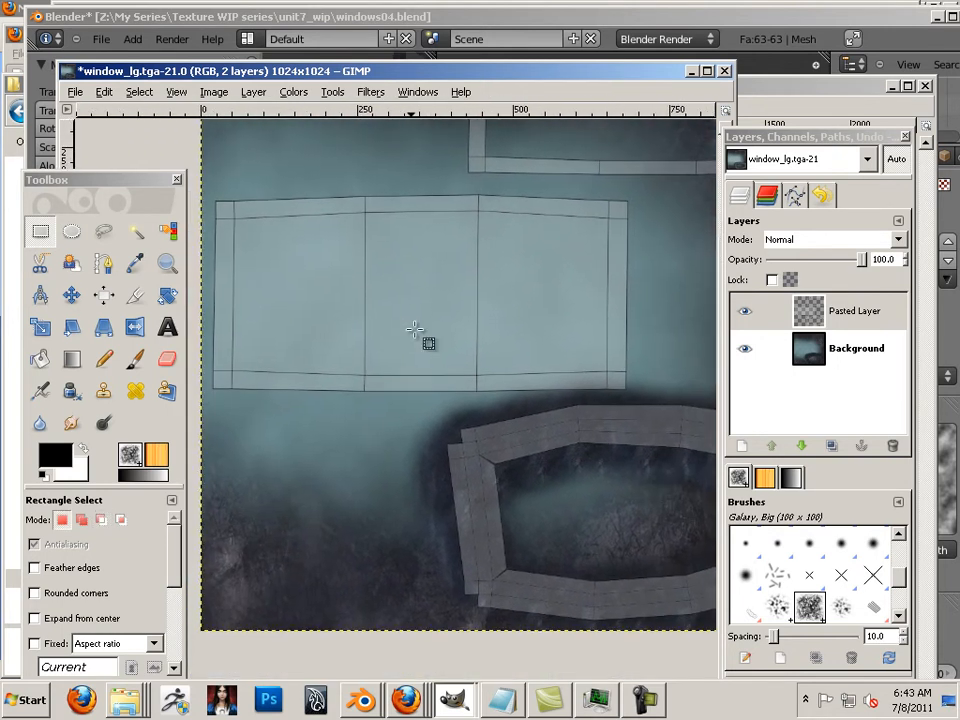
click(742, 449)
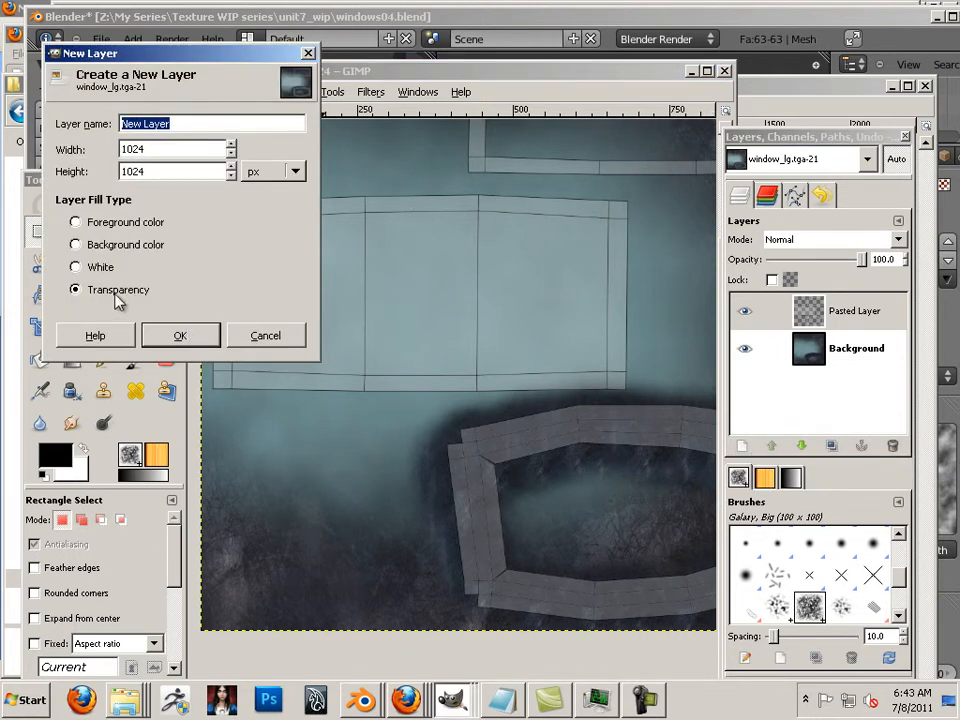
click(180, 335)
click(818, 318)
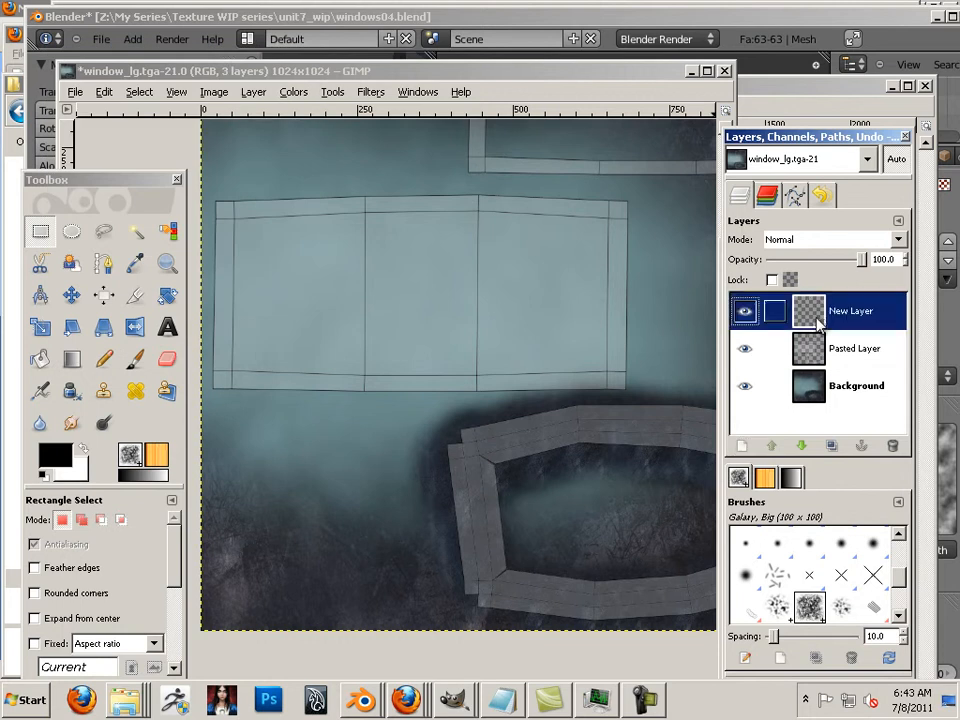
drag(818, 318, 812, 398)
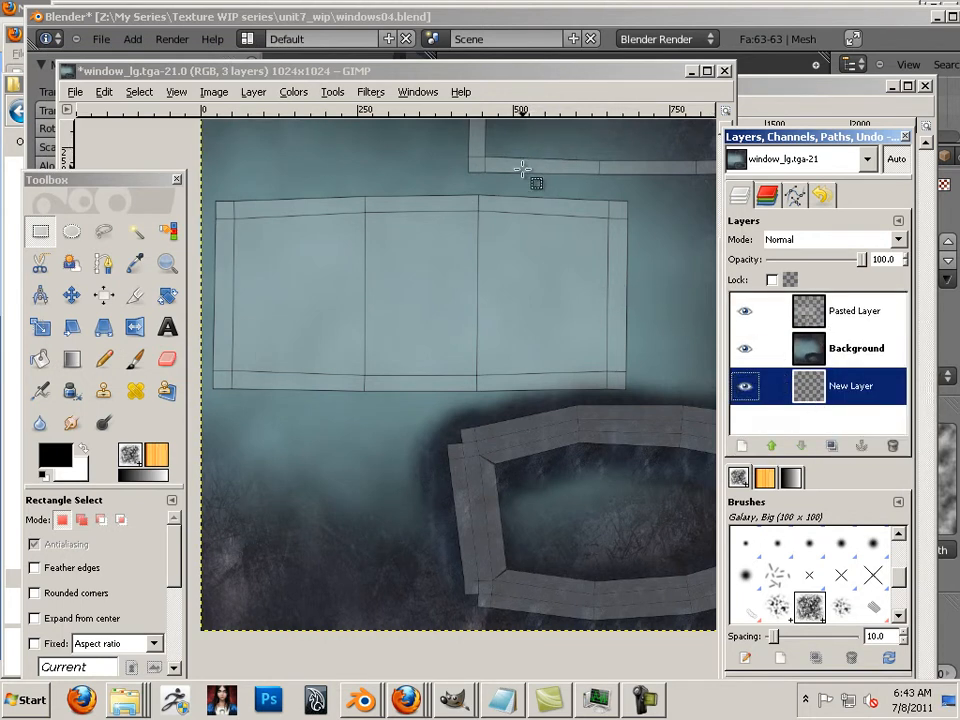
Add an alpha channel to the Background layer of window_lg.tga.
click(845, 355)
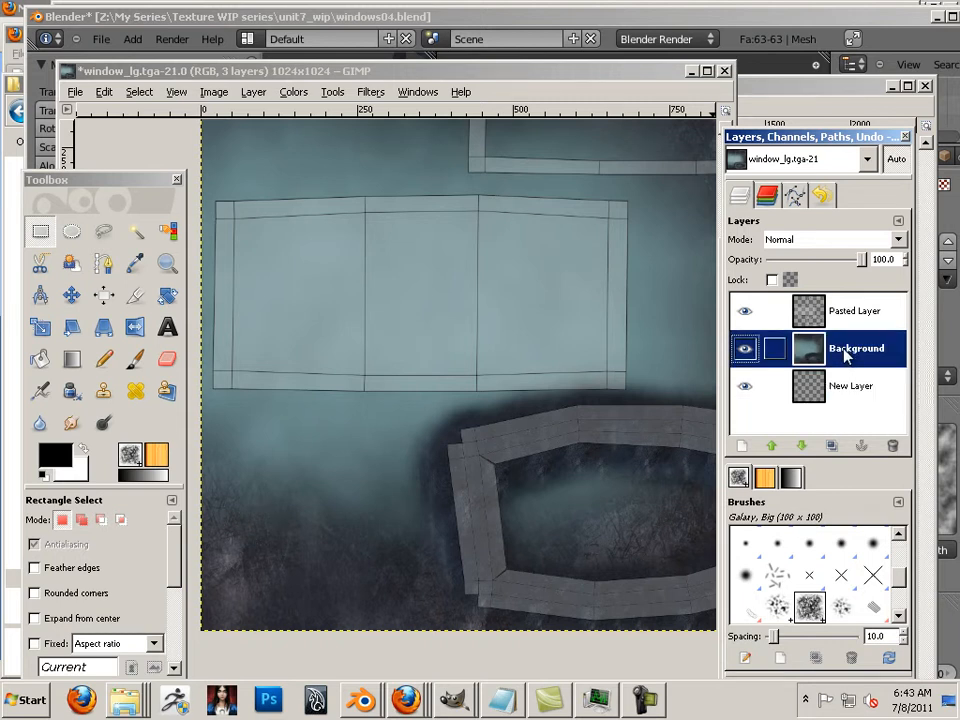
right_click(846, 357)
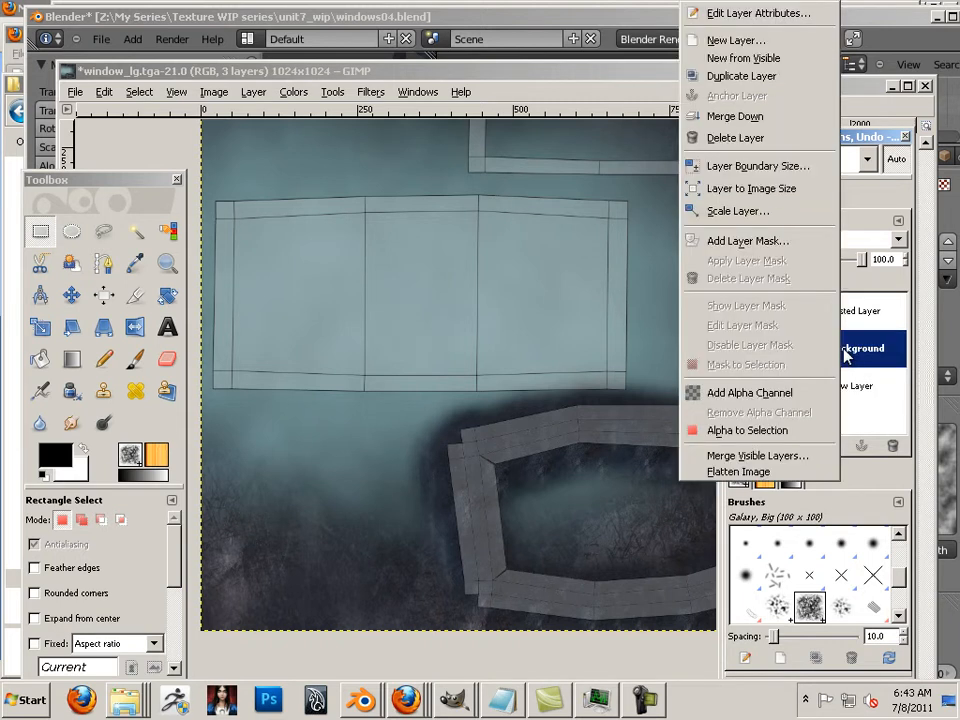
click(757, 395)
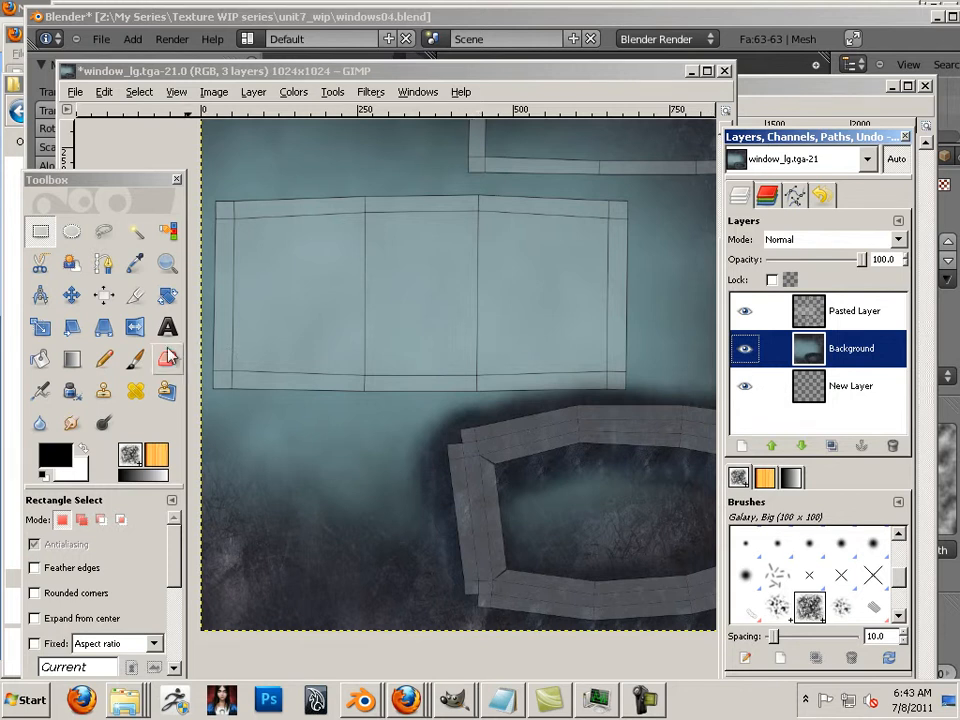
Erase the three-pane glass area of the Background layer using the Eraser with the Galaxy, Big brush at 2.60 scale.
drag(118, 182, 121, 118)
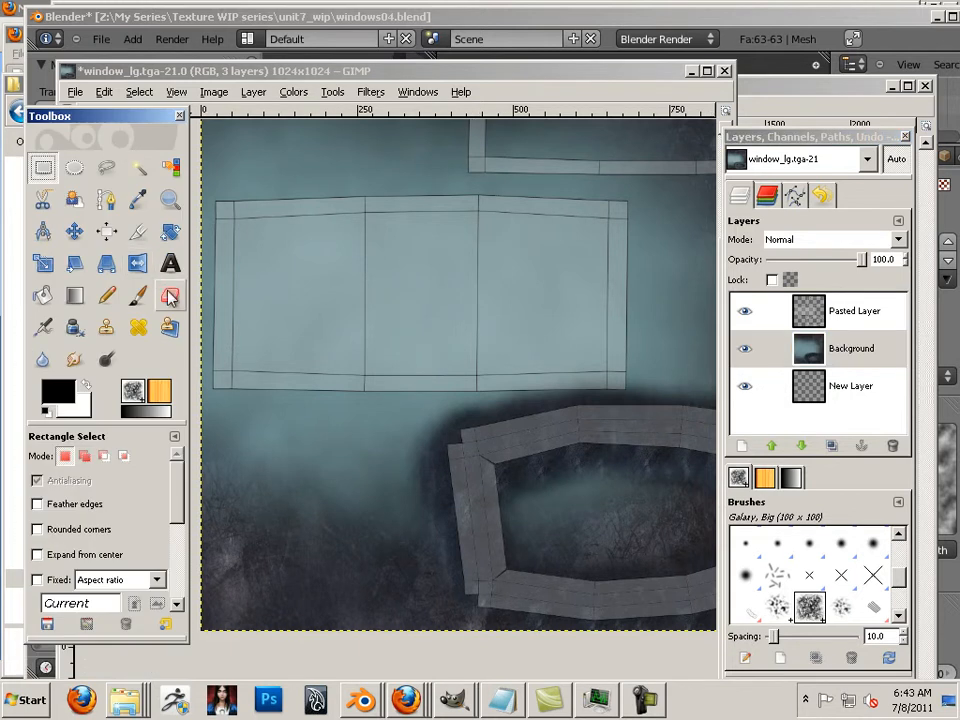
click(170, 297)
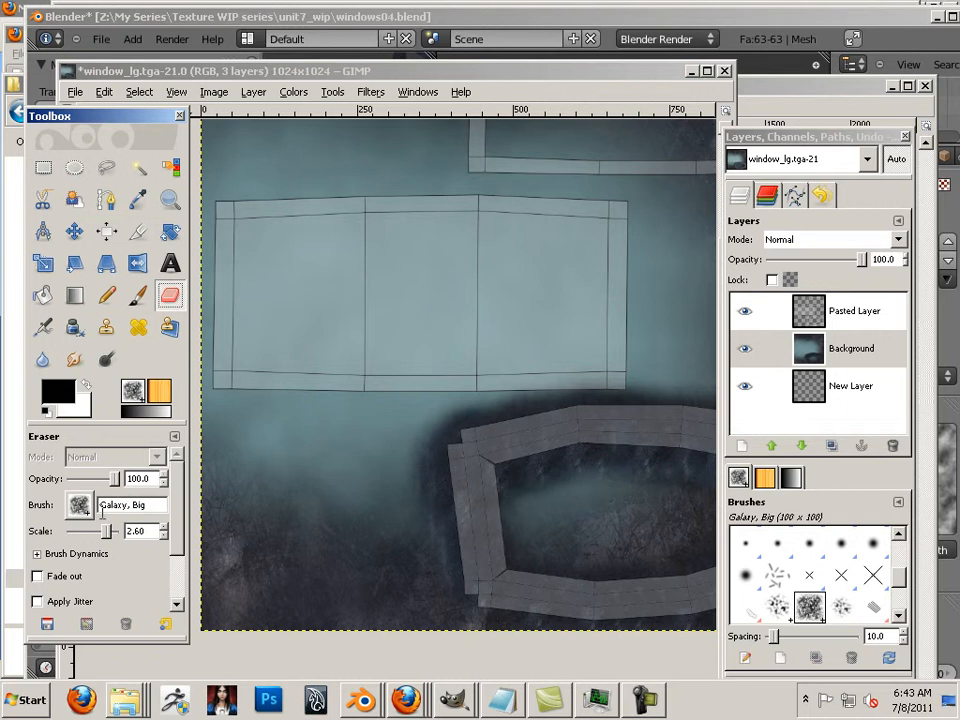
click(79, 505)
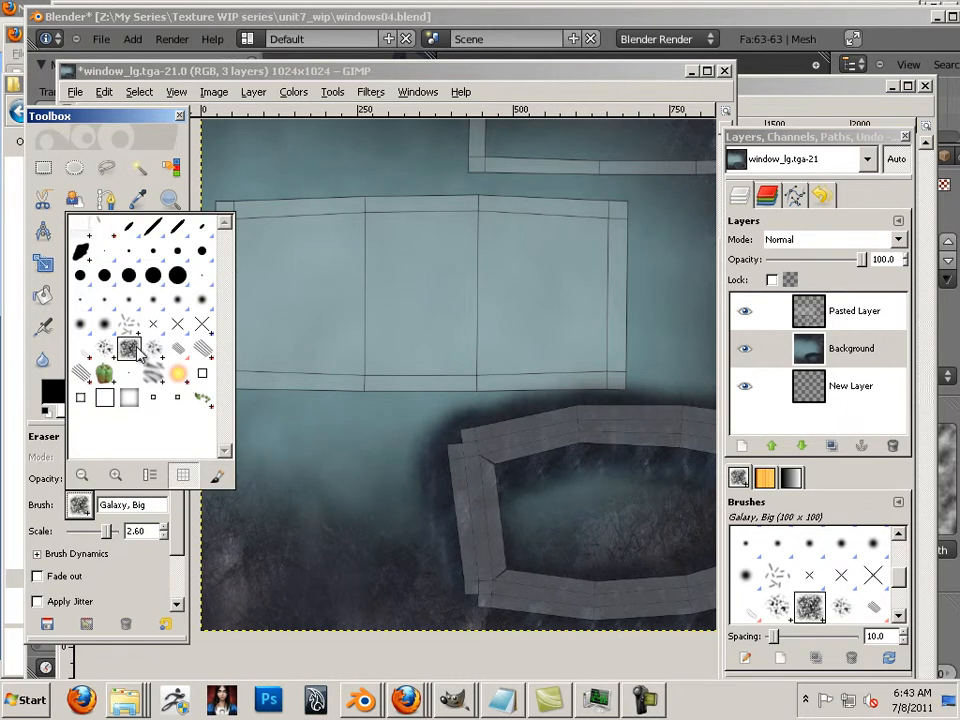
click(282, 284)
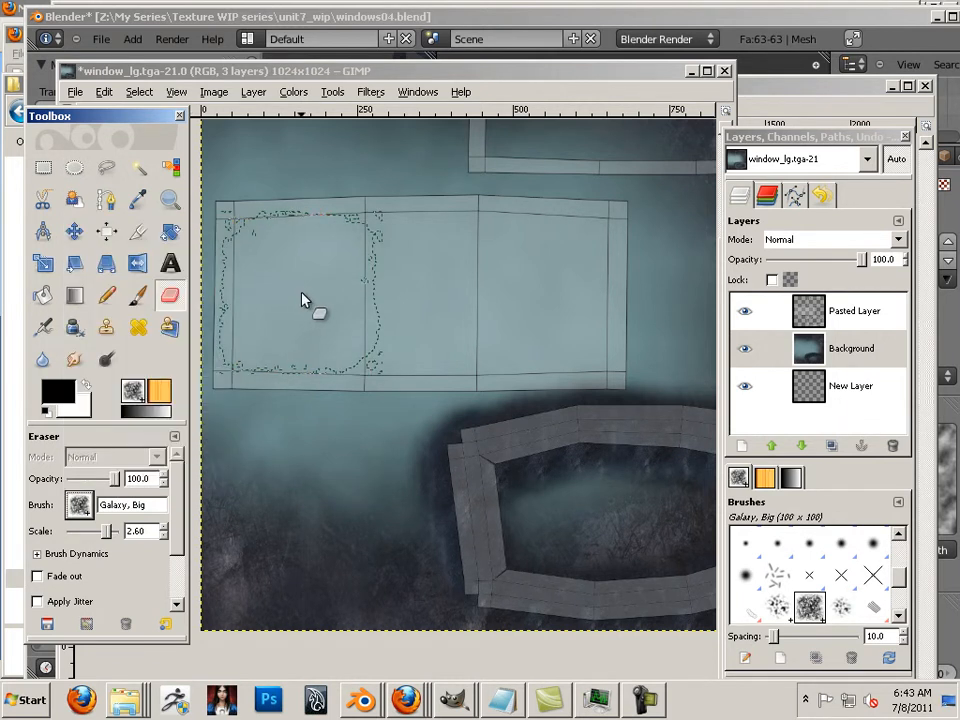
click(304, 297)
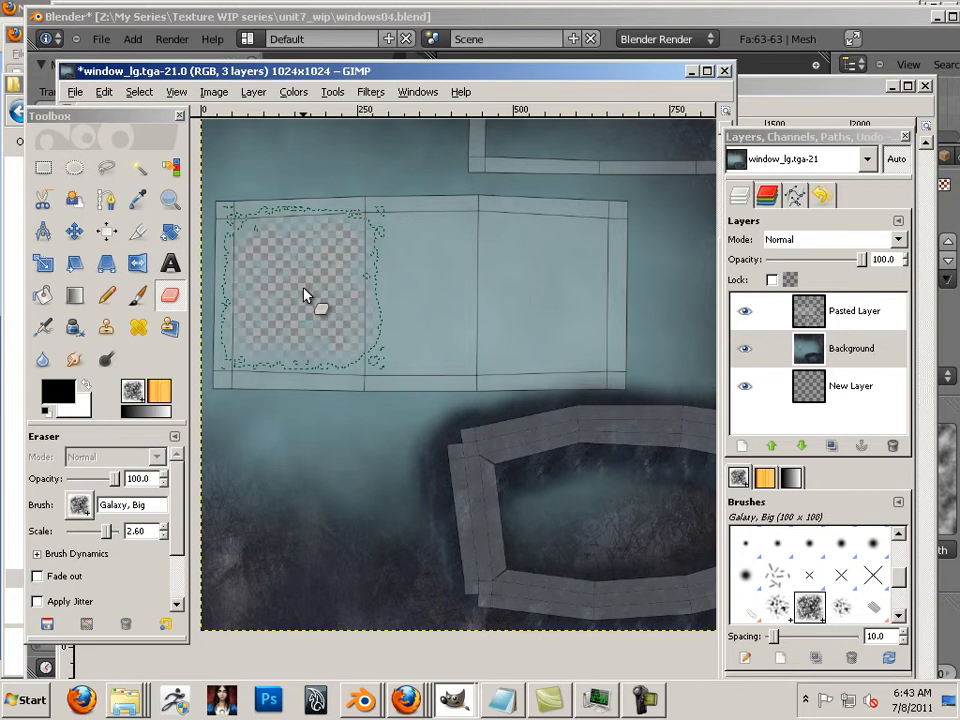
mouse_move(305, 295)
mouse_down()
mouse_move(556, 294)
mouse_move(551, 315)
mouse_move(525, 313)
mouse_up()
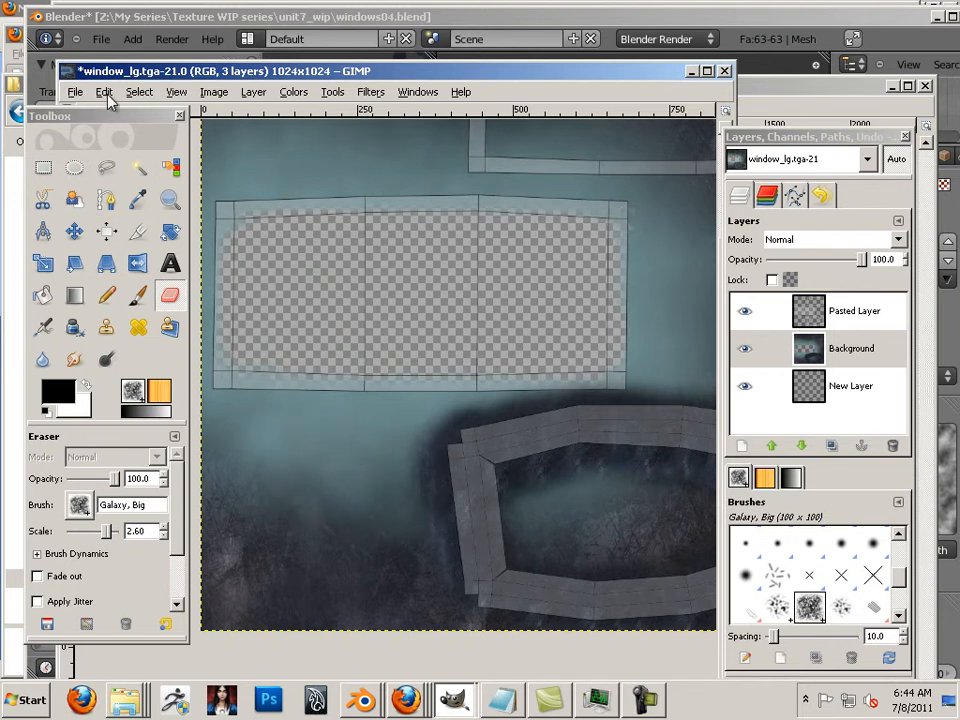
click(76, 93)
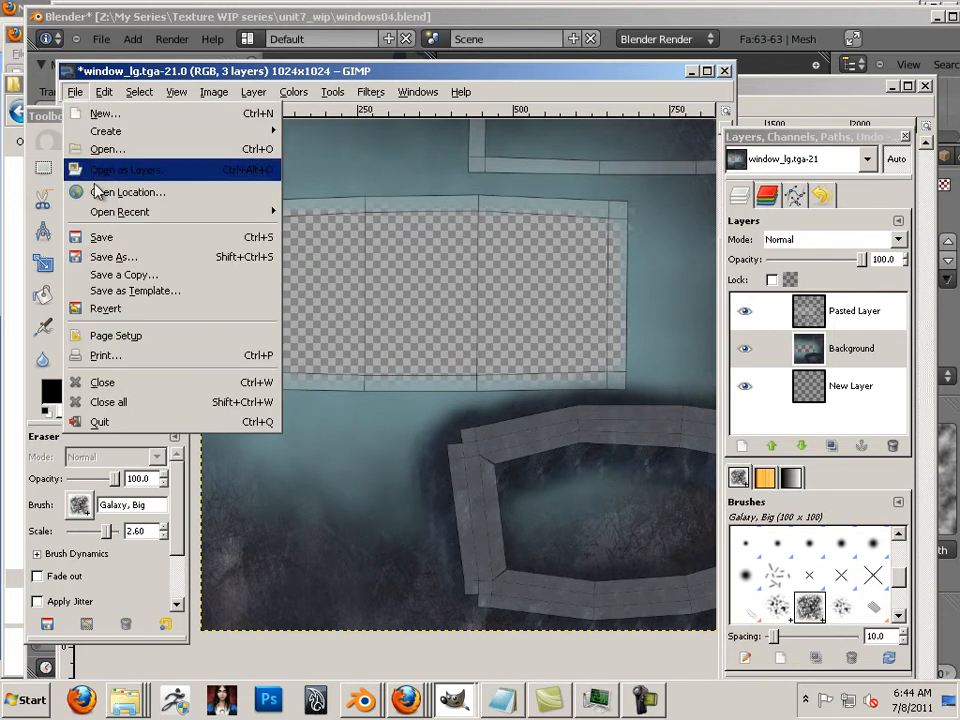
click(110, 240)
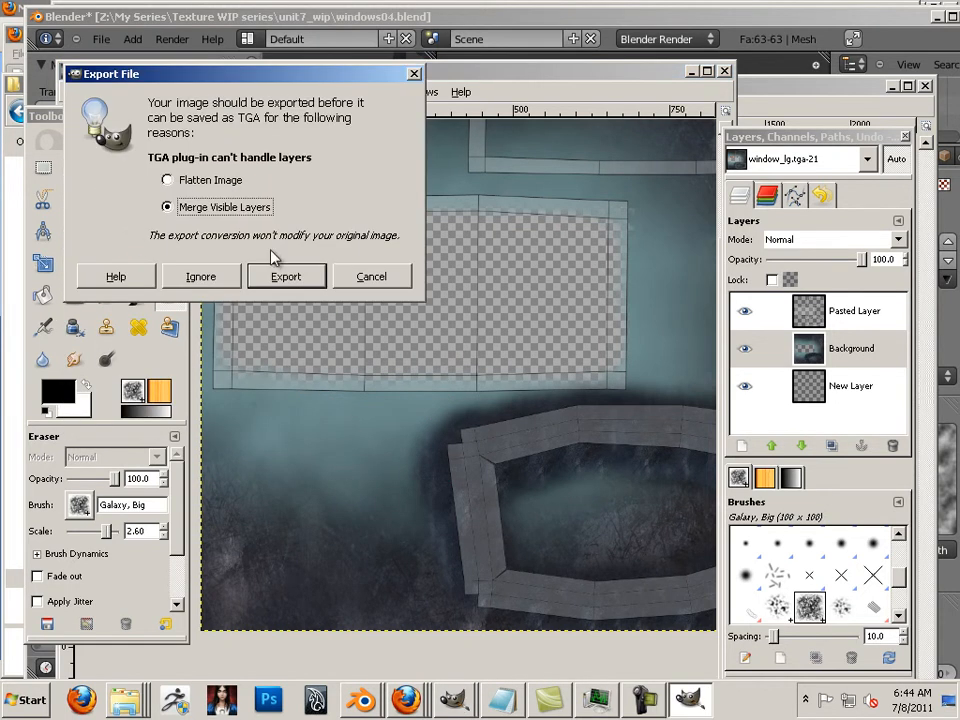
click(374, 280)
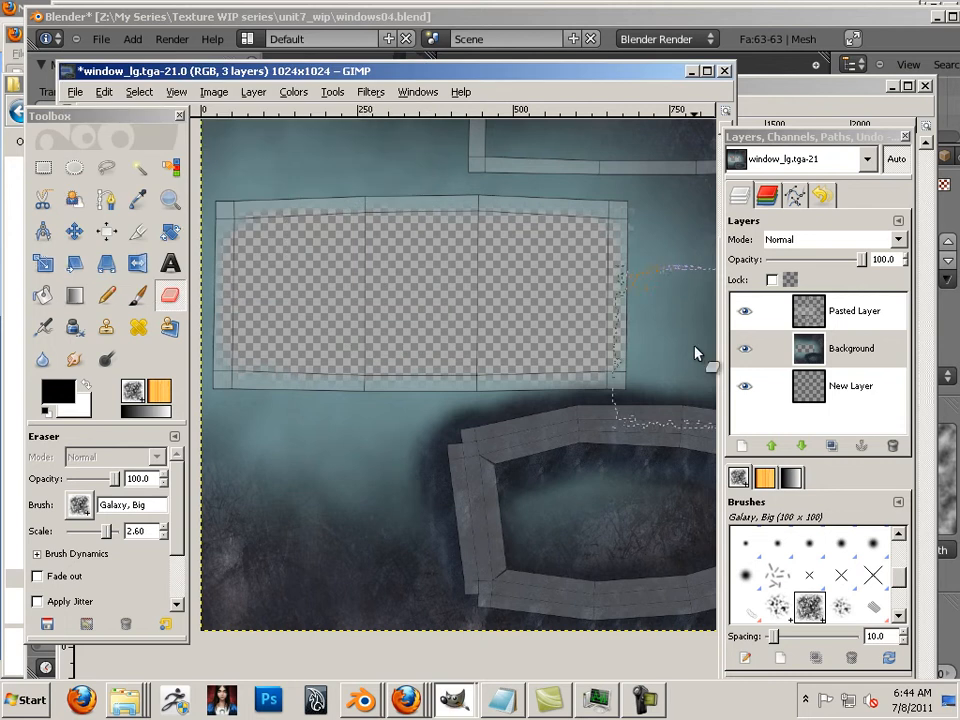
Hide the pasted UV layout layer and save window_lg.tga, exporting with Merge Visible Layers.
click(744, 312)
click(75, 92)
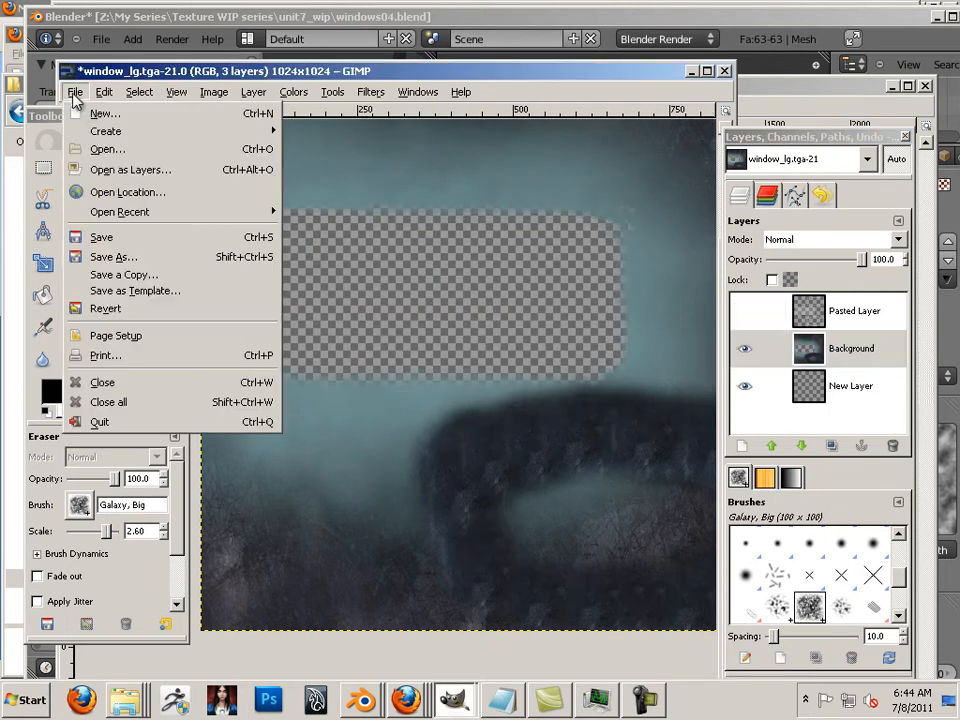
click(80, 238)
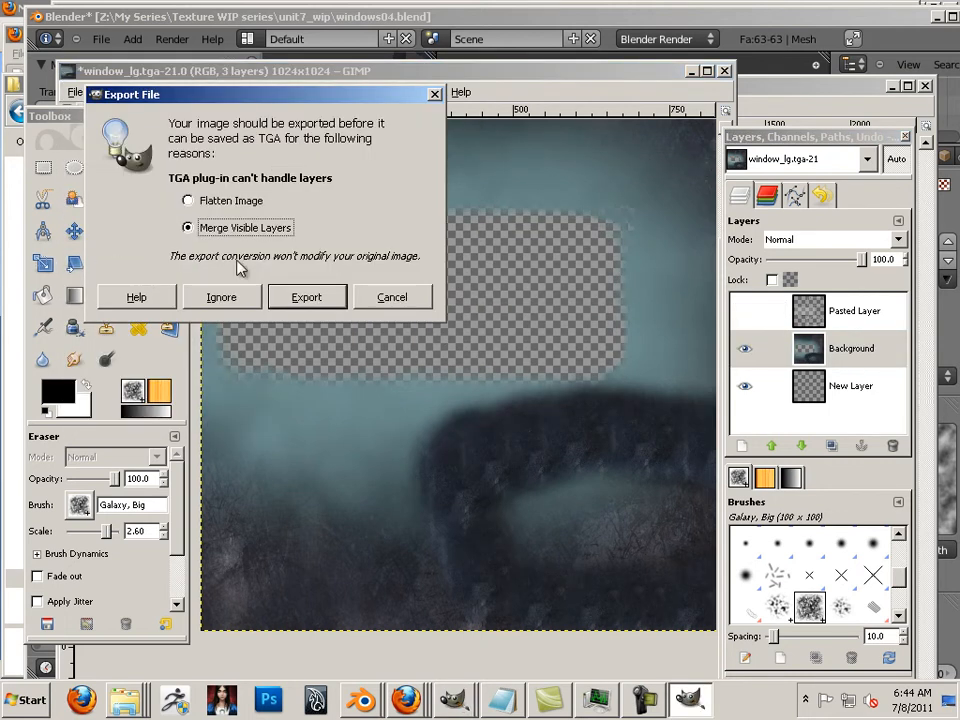
click(306, 298)
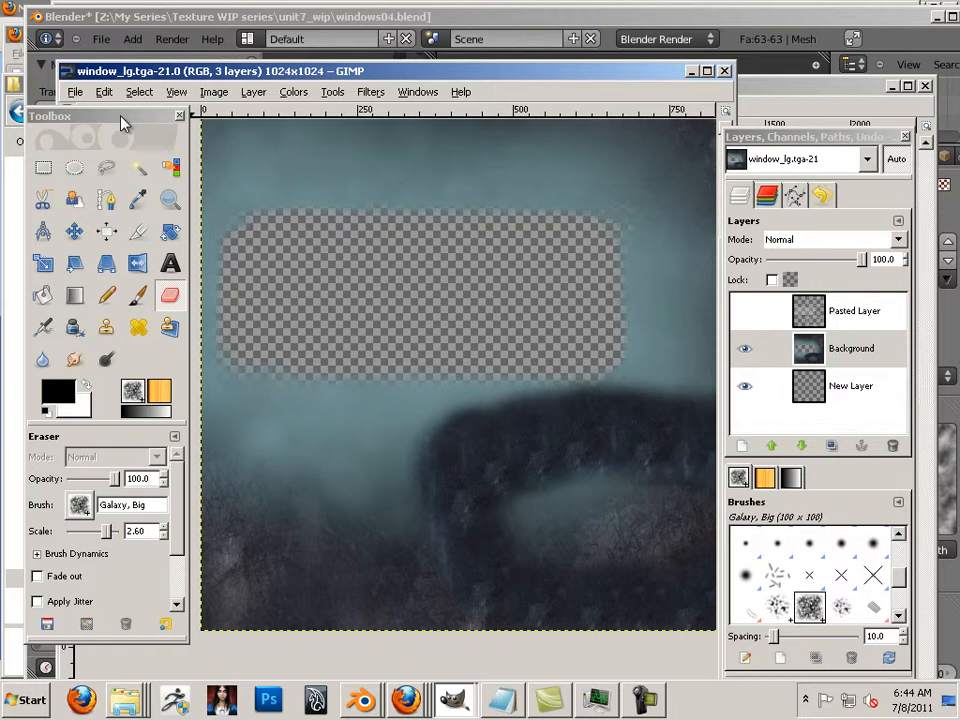
Minimize the window_lg.tga window and reposition the window_sm.tga window and the toolbox for editing.
drag(201, 78, 270, 130)
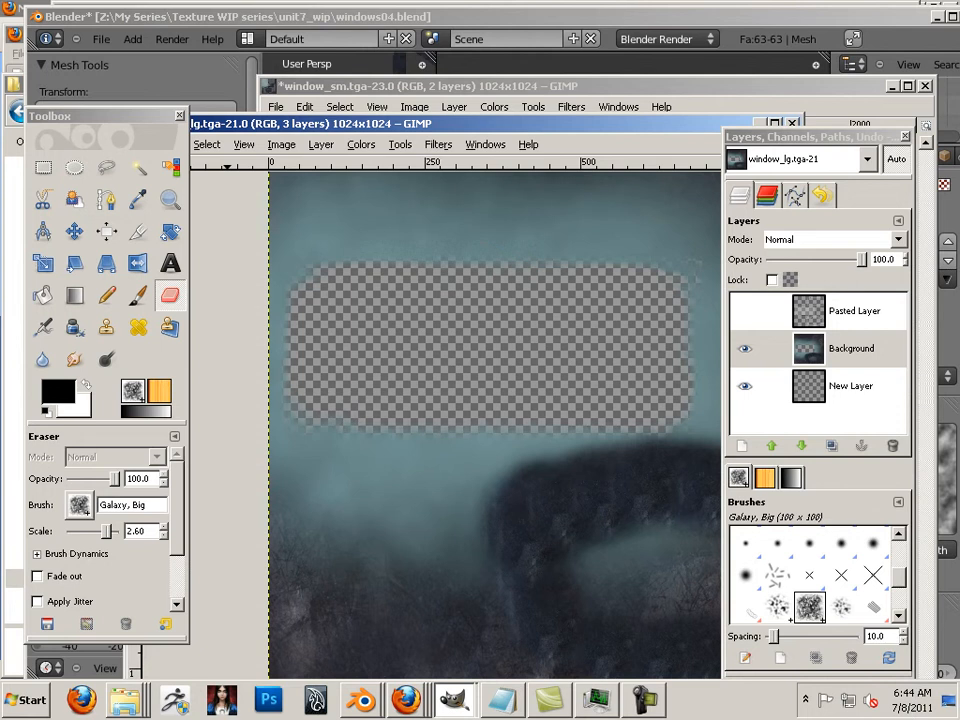
click(757, 123)
drag(546, 90, 386, 54)
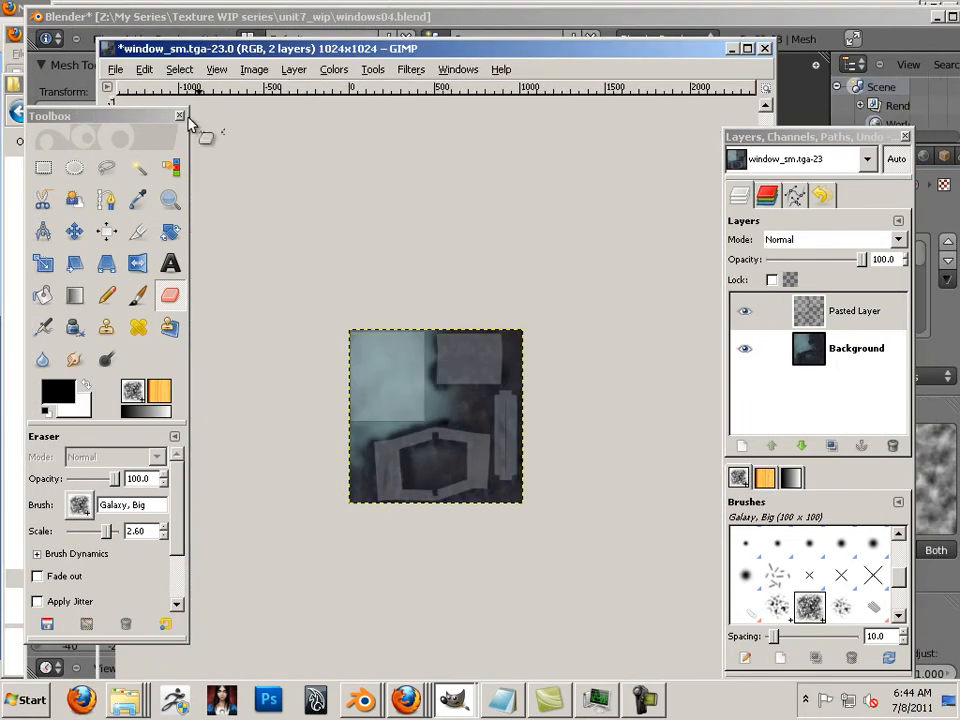
drag(128, 116, 130, 126)
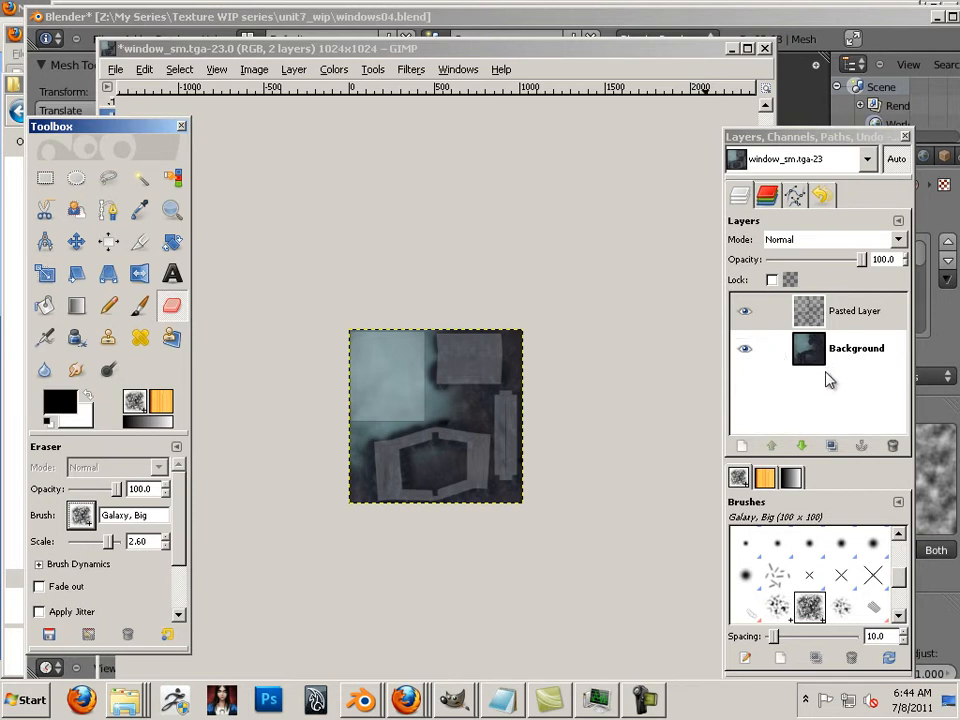
Add a transparent 1024 × 1024 px layer to window_sm.tga and move it beneath the Background layer.
click(741, 446)
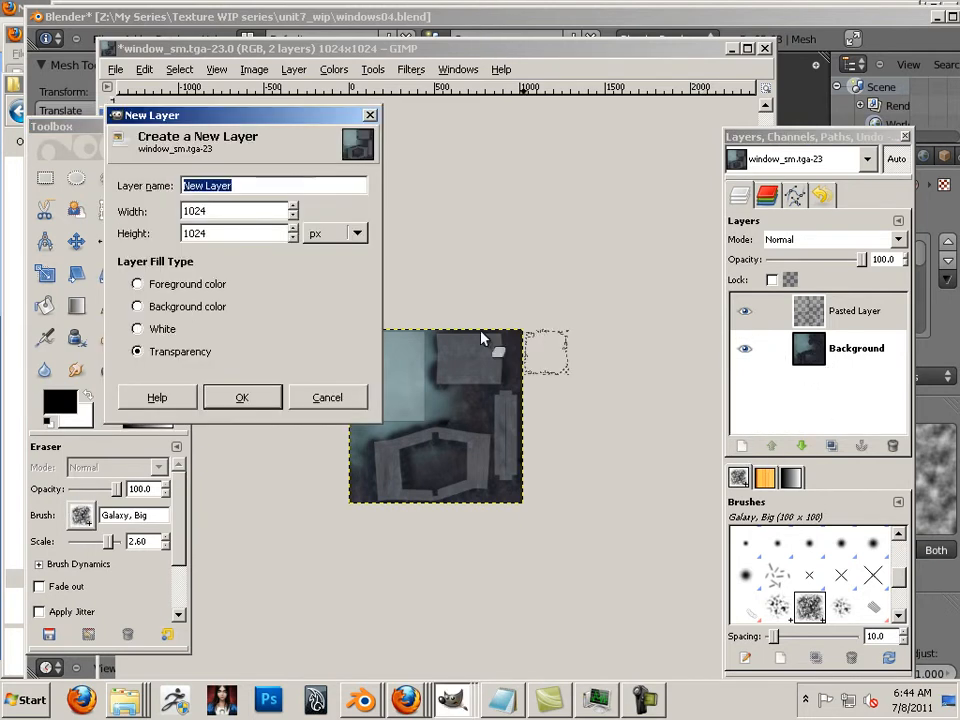
click(262, 394)
drag(808, 311, 826, 406)
Add an alpha channel to the Background layer and erase its large rectangular glass area inside the UV outline with the Eraser.
click(829, 360)
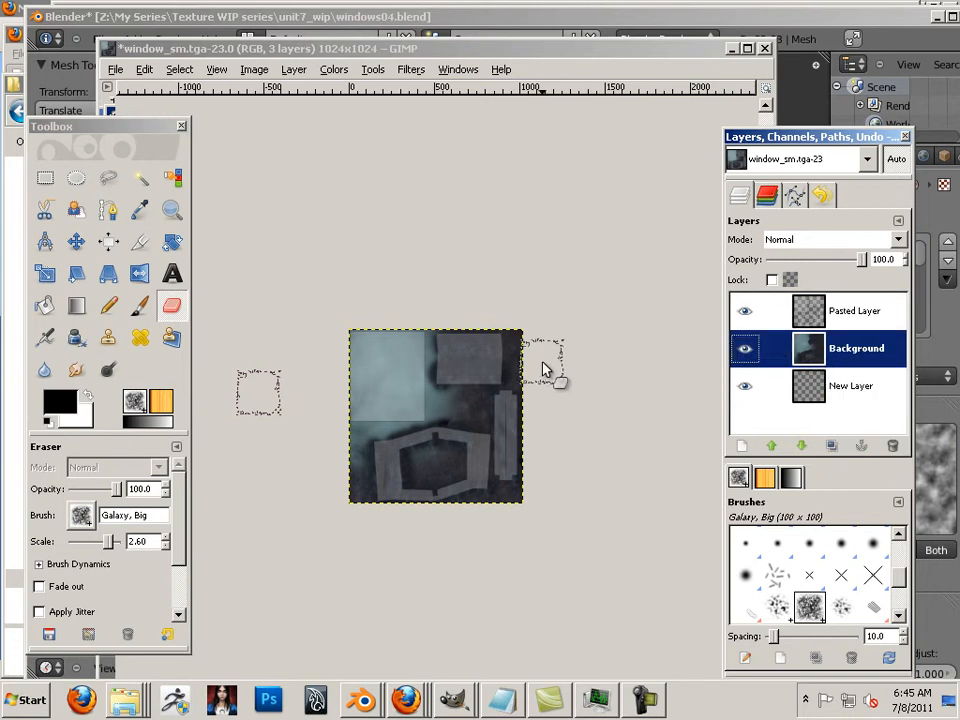
key(ctrl+shift+e)
right_click(843, 364)
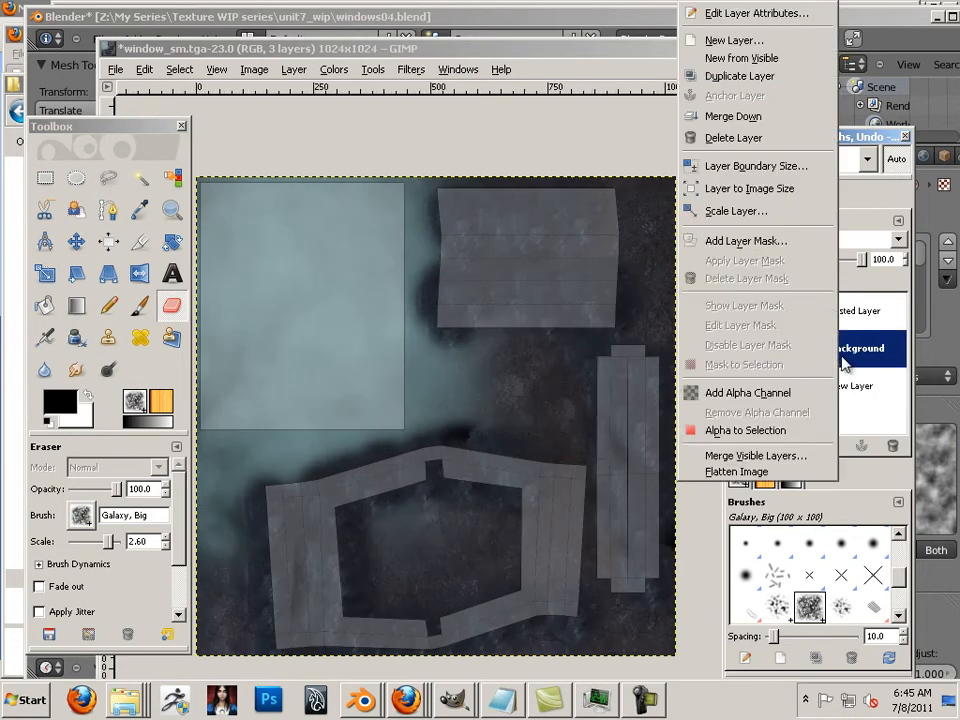
click(794, 394)
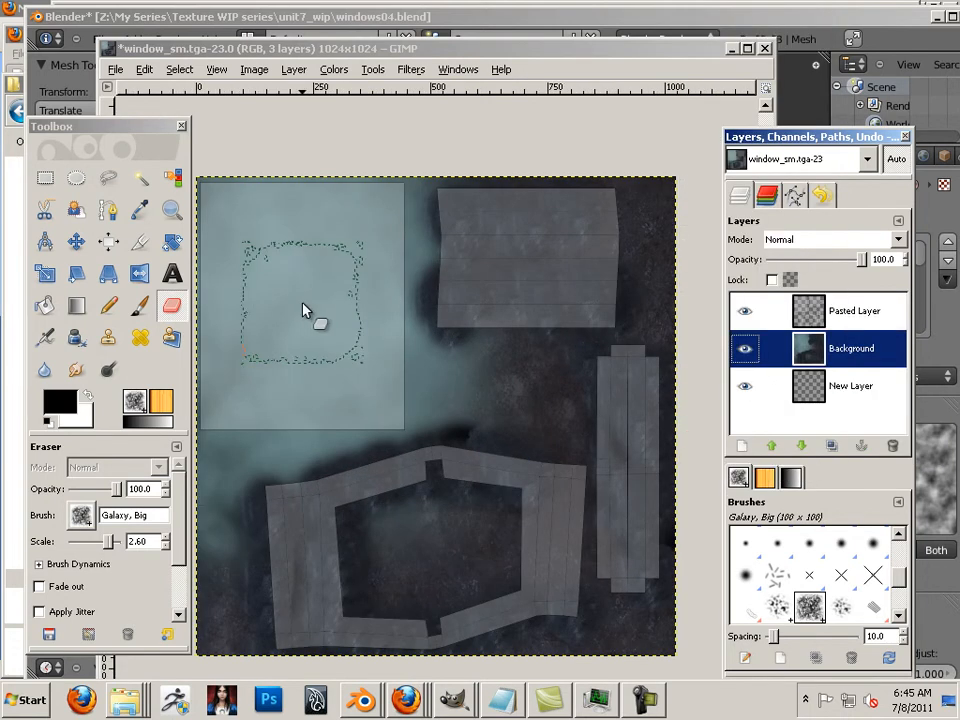
mouse_move(293, 310)
mouse_down()
mouse_move(260, 243)
mouse_move(323, 244)
mouse_move(341, 255)
mouse_move(347, 246)
mouse_move(338, 314)
mouse_move(346, 366)
mouse_move(265, 368)
mouse_move(270, 291)
mouse_move(259, 240)
mouse_move(322, 237)
mouse_move(341, 286)
mouse_up()
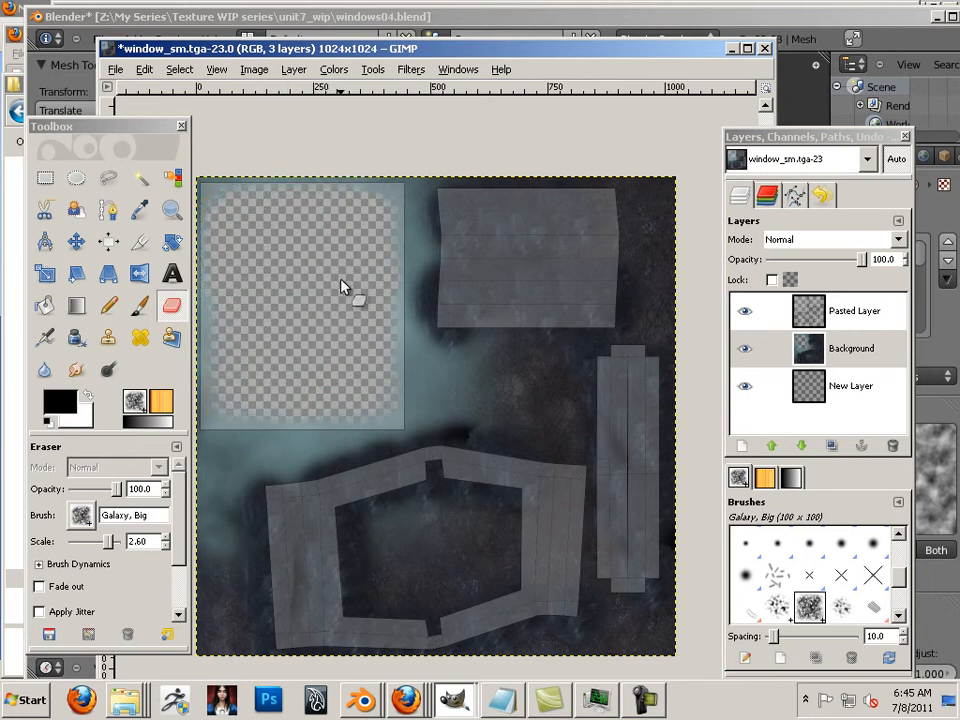
mouse_move(338, 356)
mouse_down()
mouse_move(265, 365)
mouse_move(266, 350)
mouse_up()
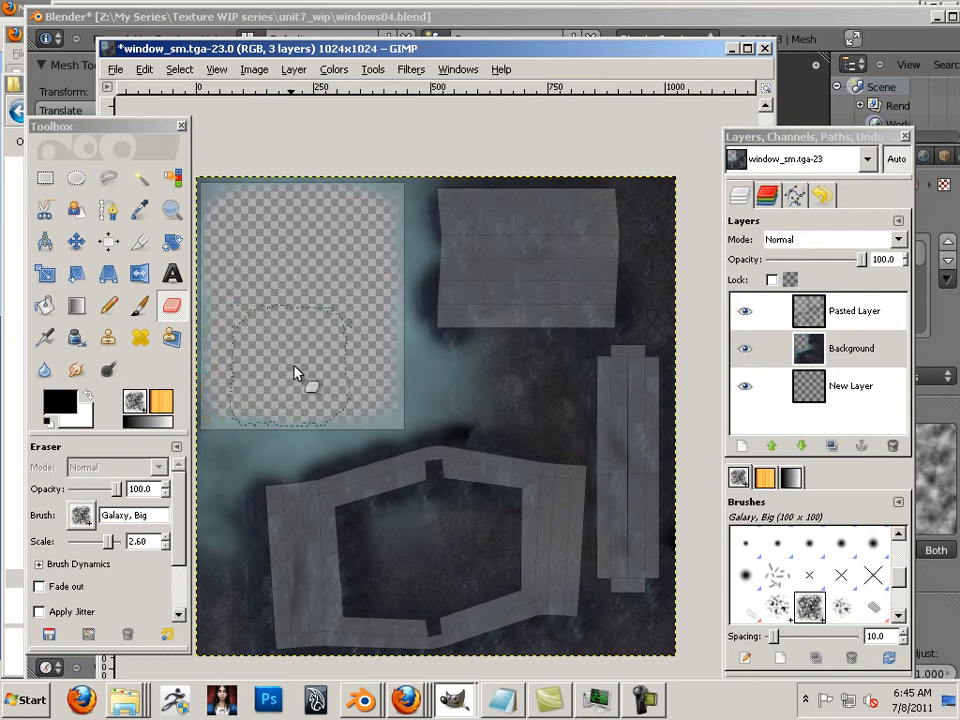
Examine the Alpha channel of window_sm.tga and return to the Background layer.
click(766, 198)
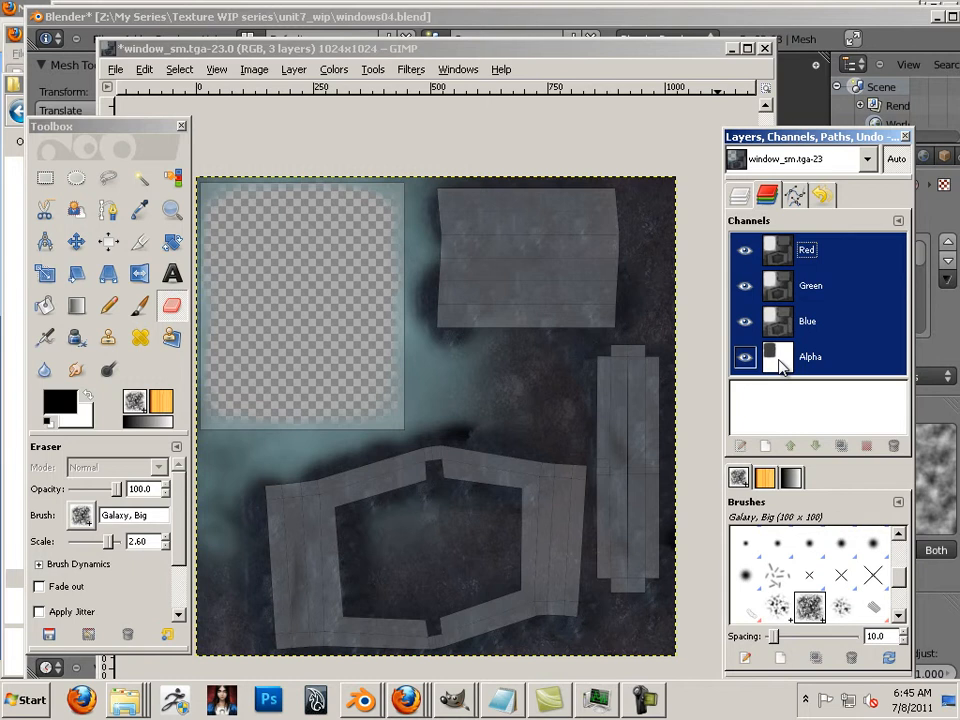
click(781, 367)
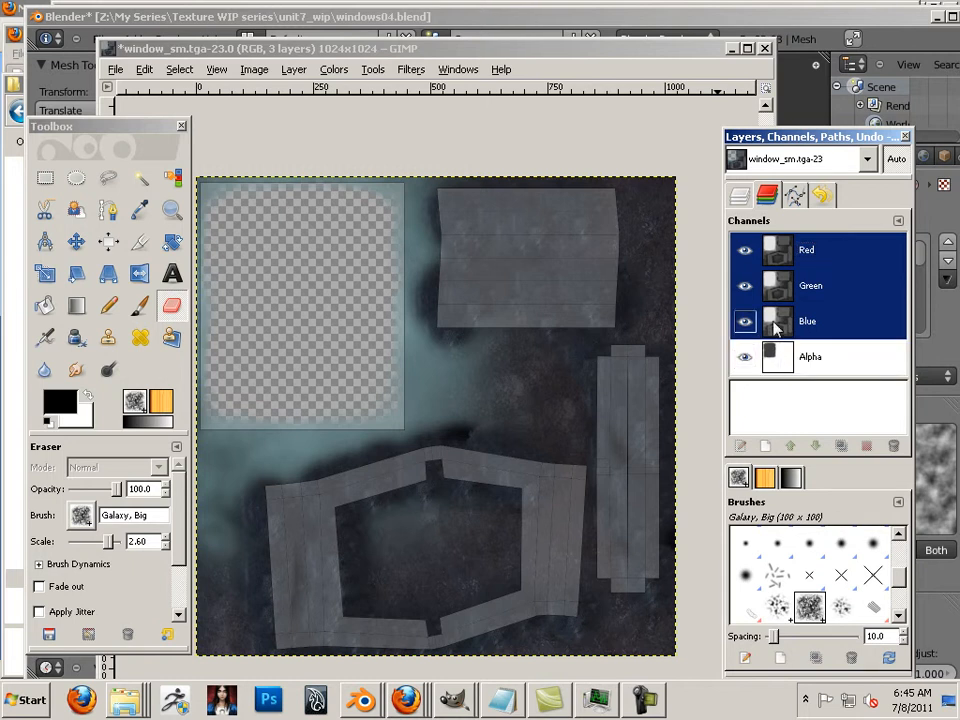
click(745, 205)
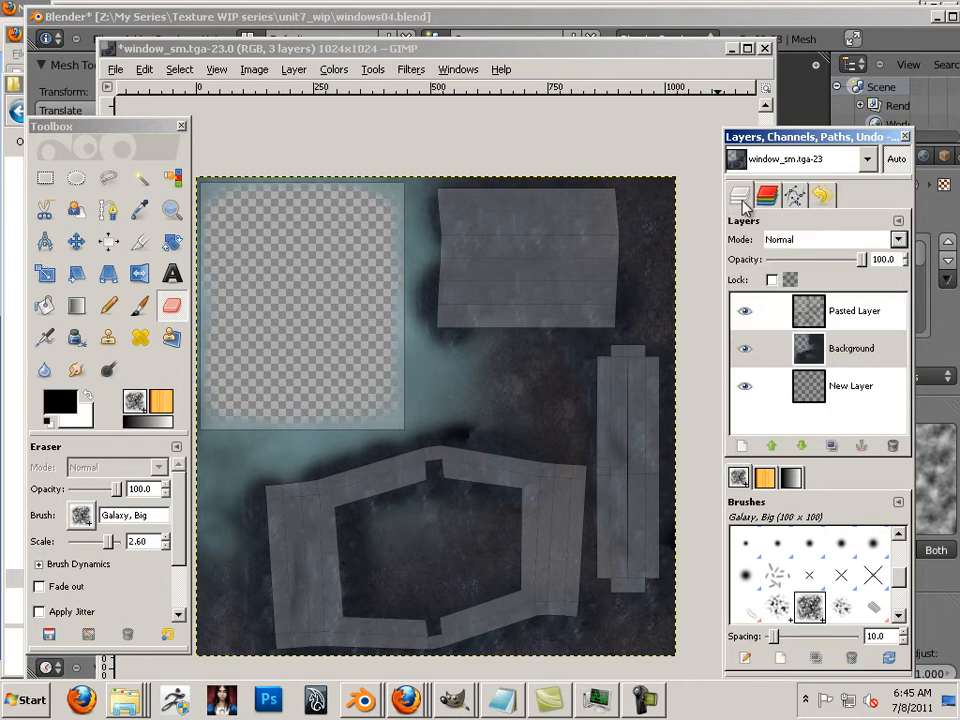
click(821, 352)
click(343, 300)
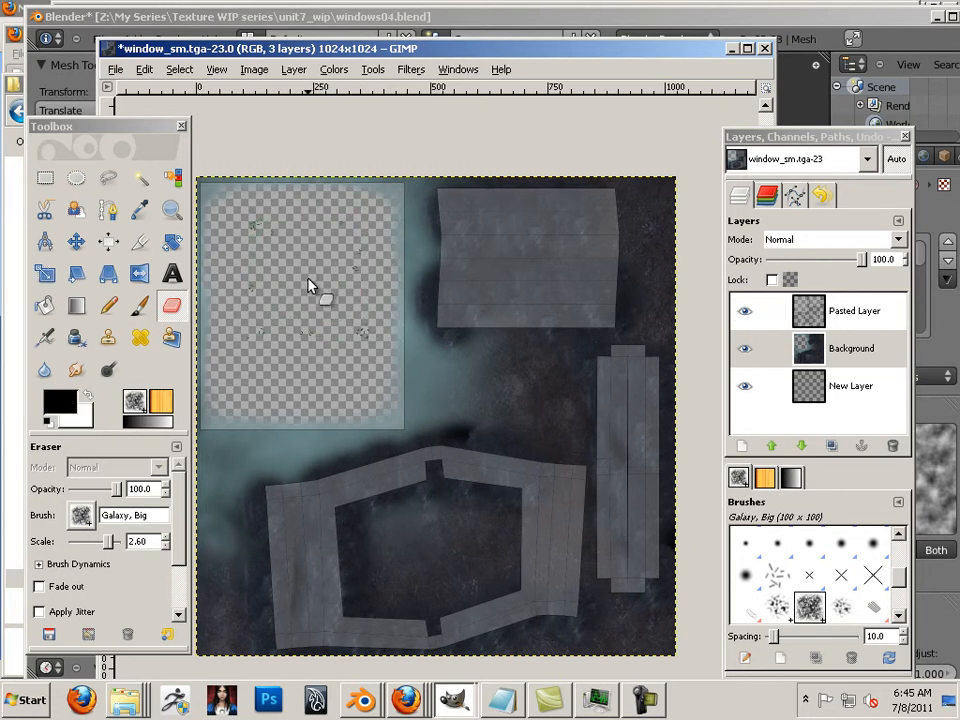
Hide the Pasted Layer holding the UV layout and save window_sm.tga, exporting with Merge Visible Layers.
click(745, 314)
click(747, 315)
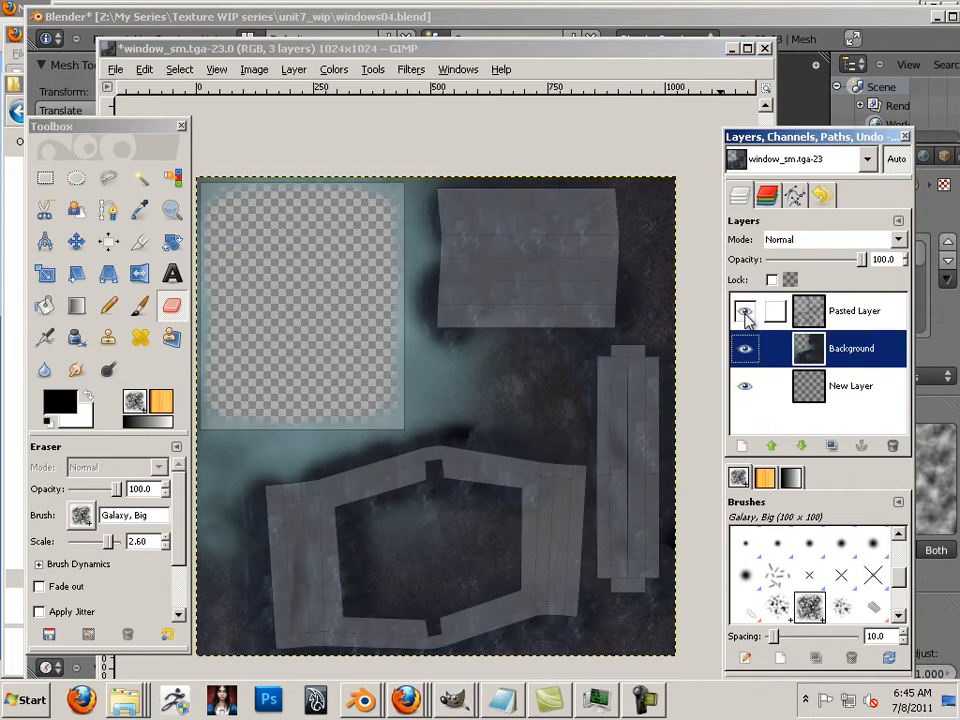
click(746, 314)
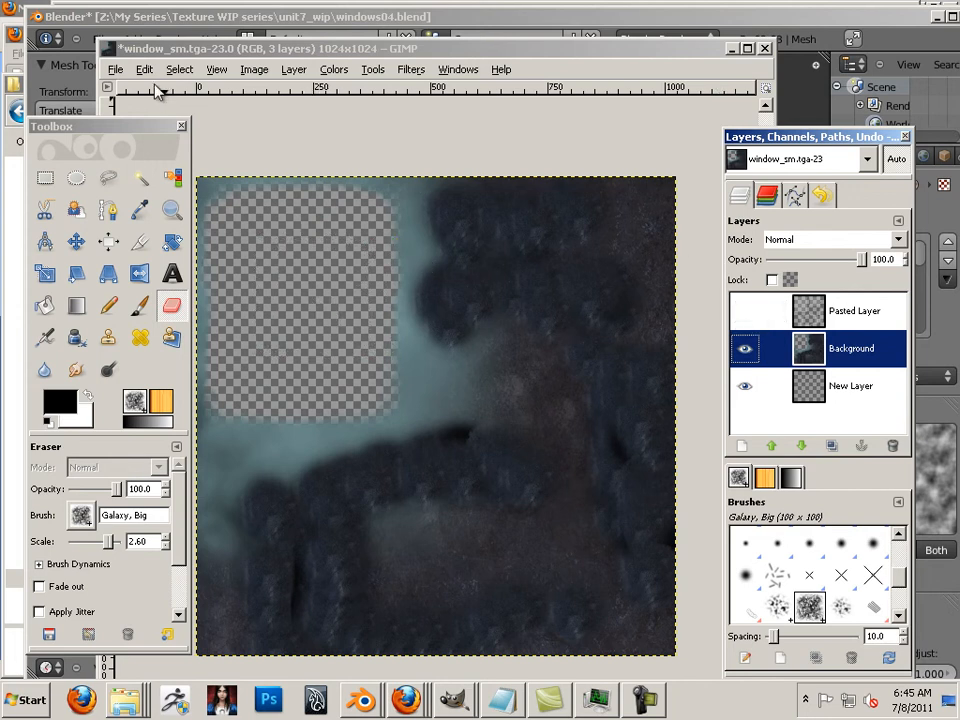
click(116, 72)
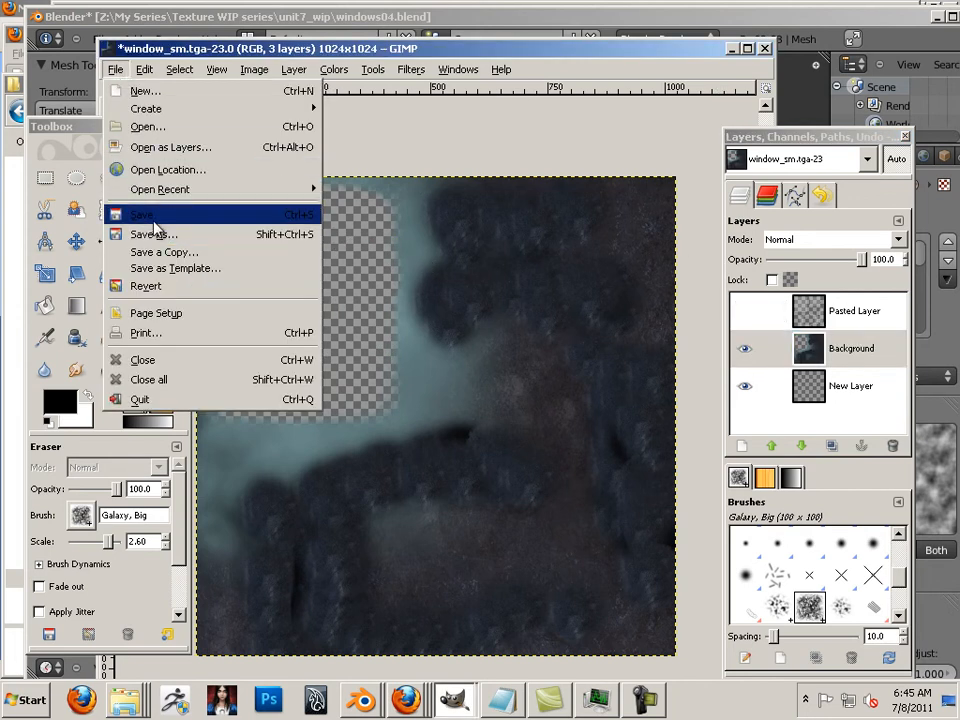
click(125, 214)
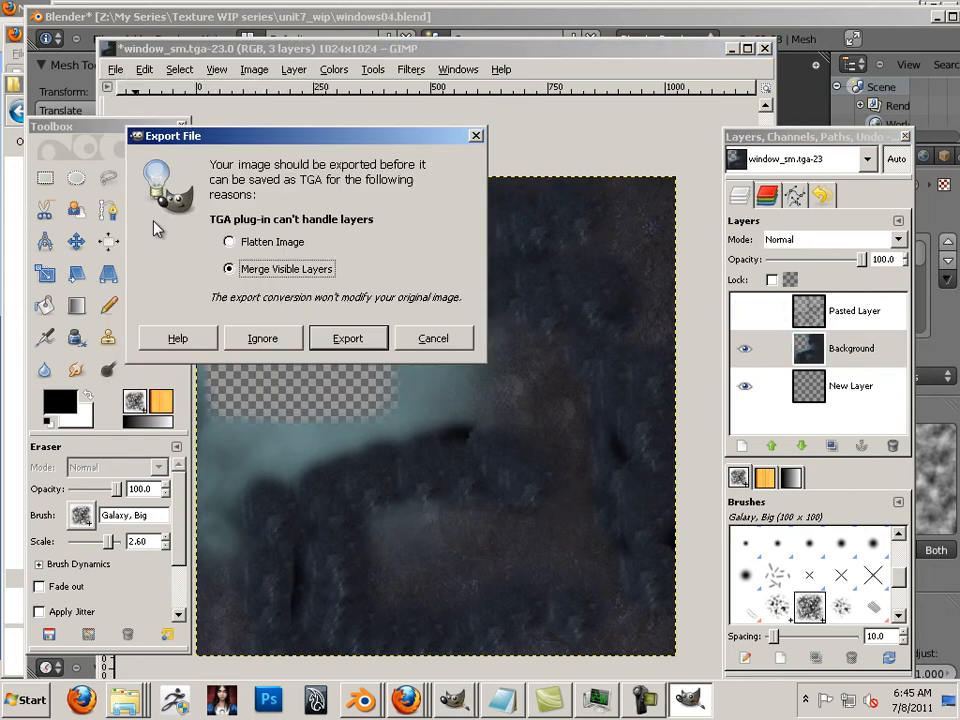
click(347, 338)
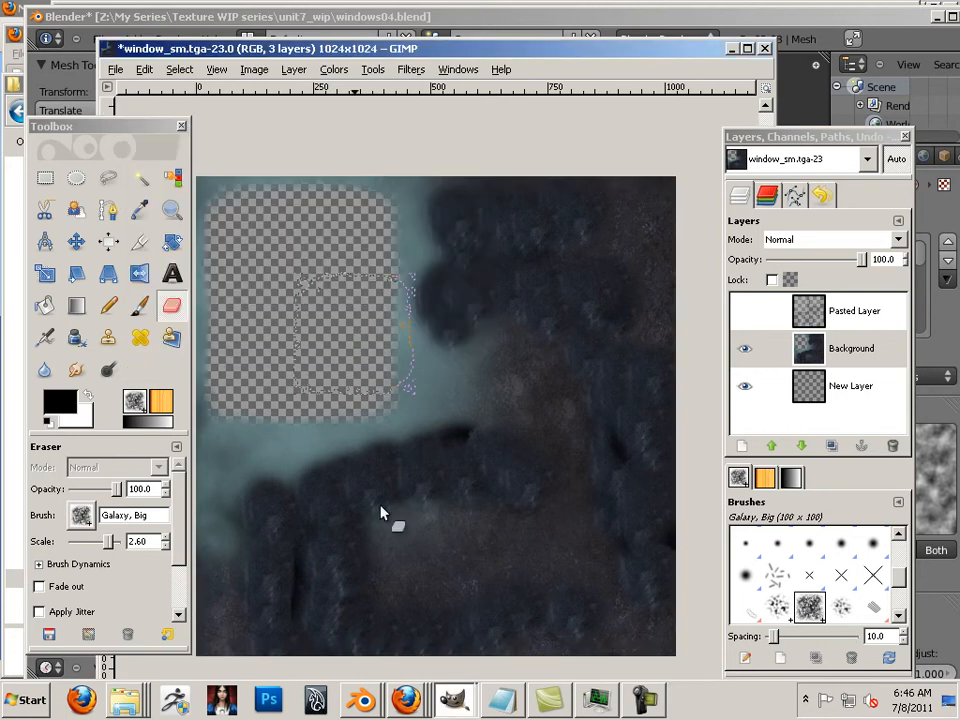
Switch to the windows04.blend window in Blender and widen the 3D view to show the whole window frame.
mouse_move(366, 704)
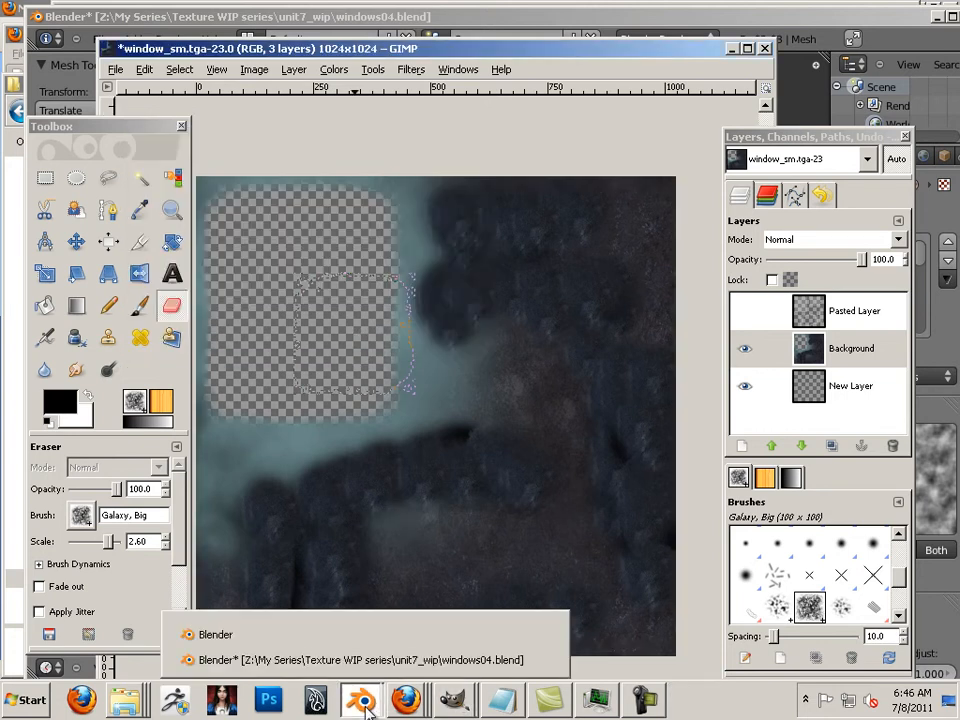
click(356, 659)
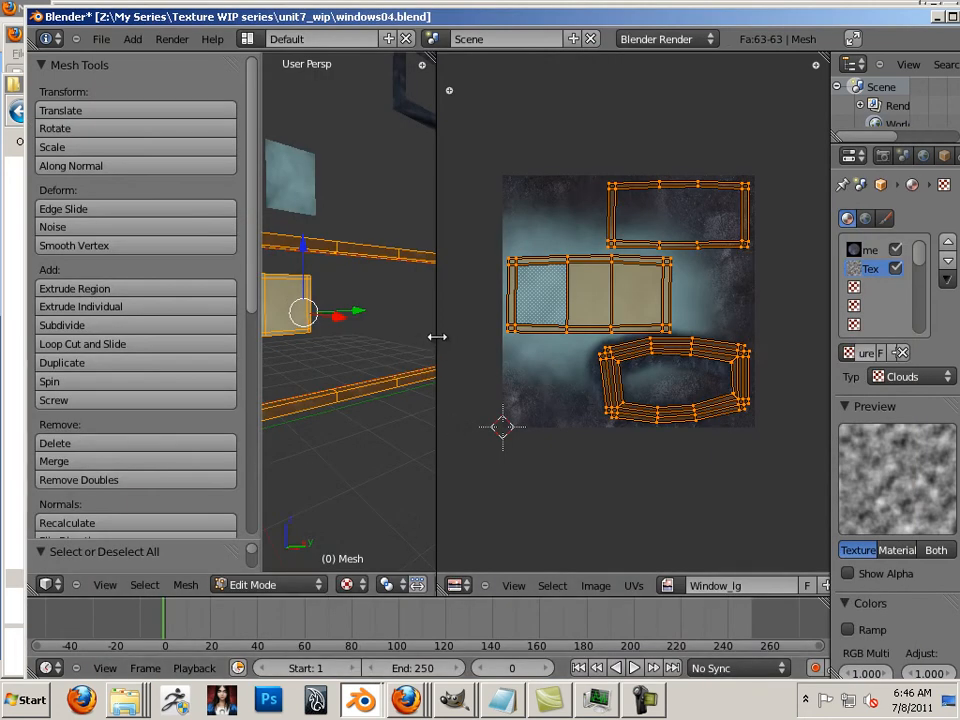
drag(440, 337, 650, 364)
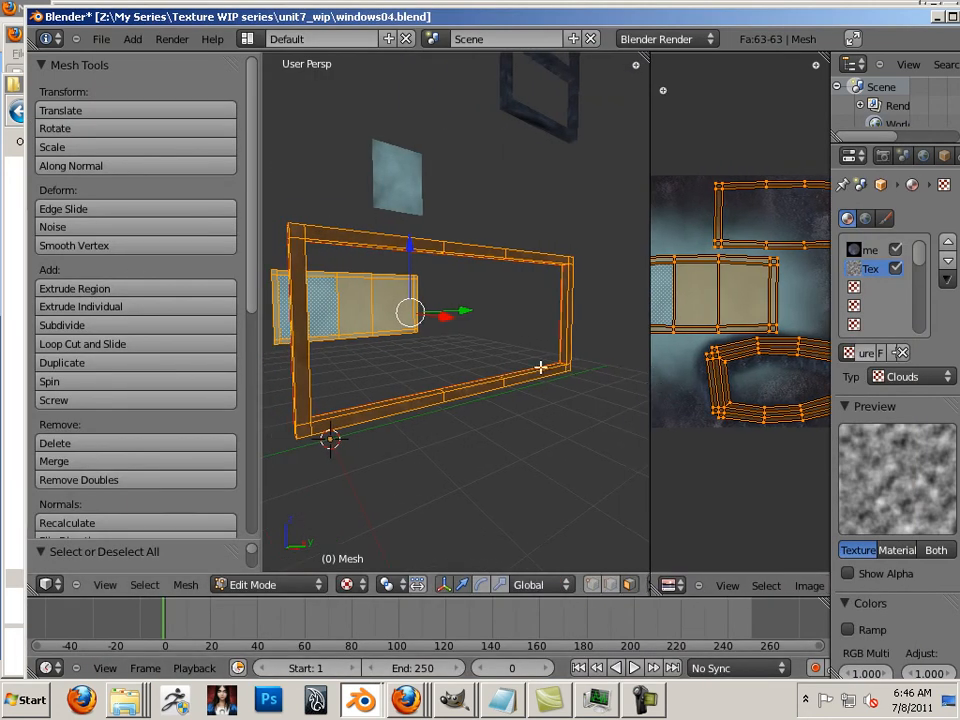